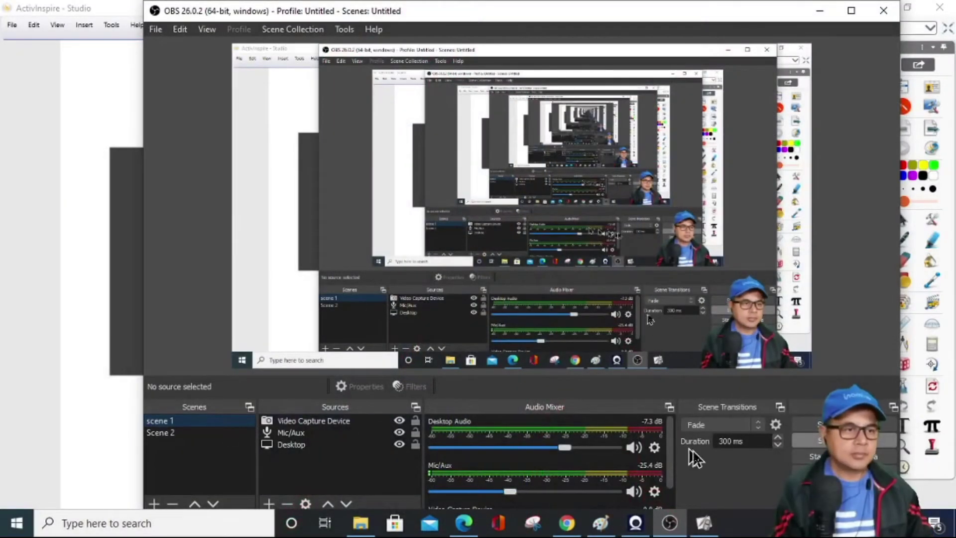
# - Bring the ActivInspire 'What is SCILAB ?' flipchart slide in front of the OBS window
pyautogui.click(702, 522)
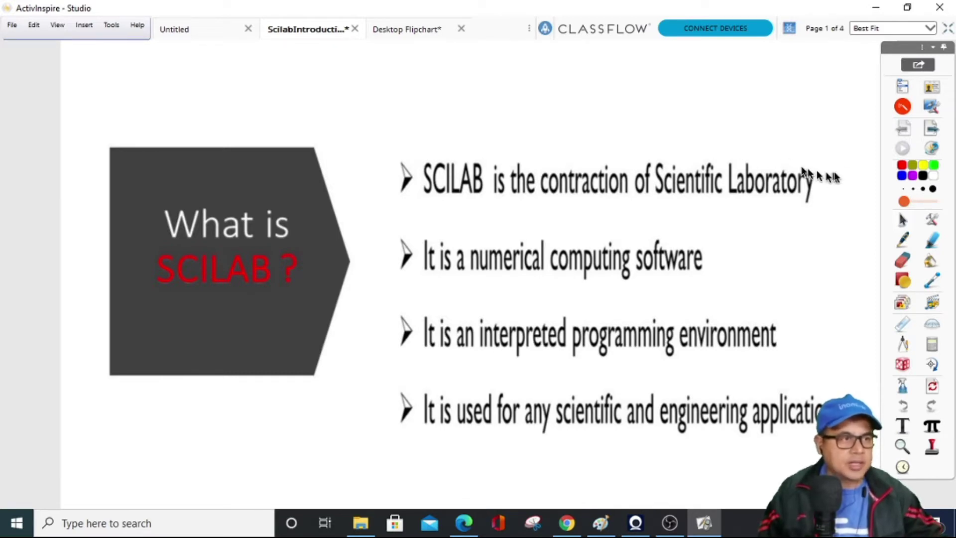
# - Advance the flipchart to page 2, the 'SCILAB APPLICATIONS' title slide
pyautogui.click(933, 131)
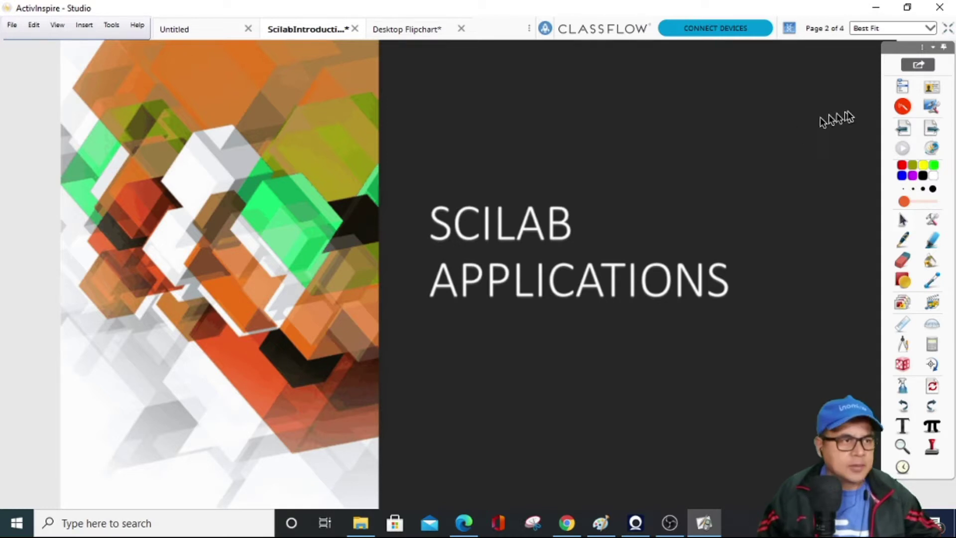
# - Advance to page 3, listing Scilab uses from Programmable Scientific Calculator to Dynamic System Modeling
pyautogui.click(933, 131)
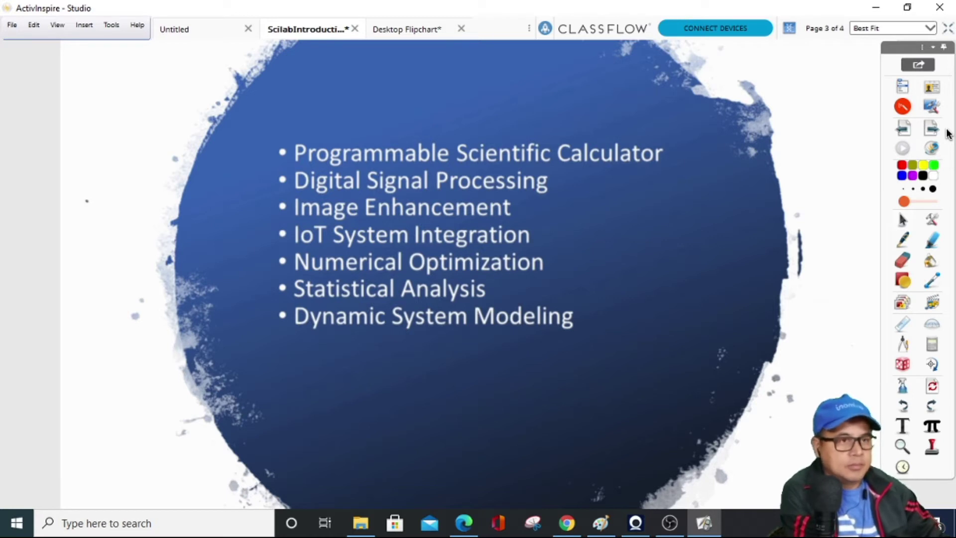
# - Show the installation title page, then minimise ActivInspire and OBS and launch Google Chrome
pyautogui.click(929, 131)
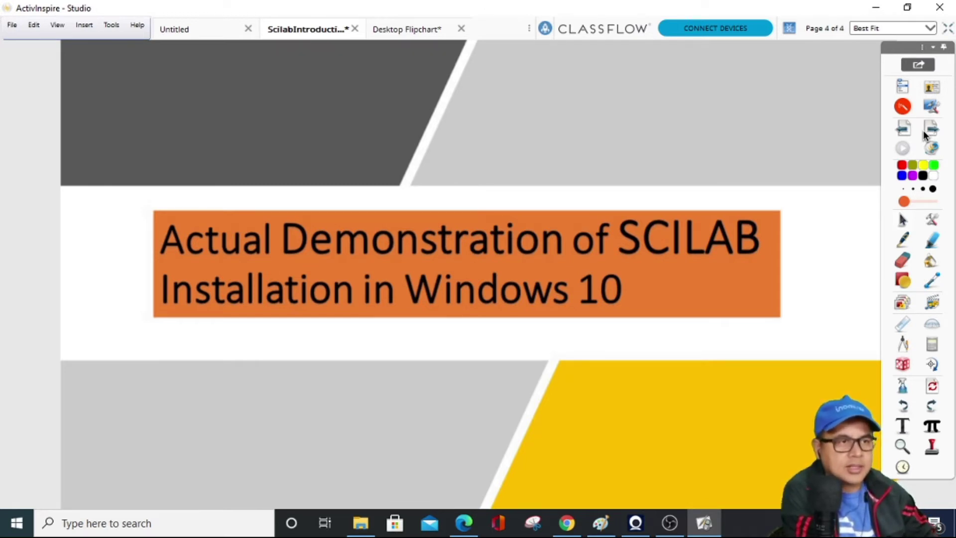
pyautogui.click(902, 107)
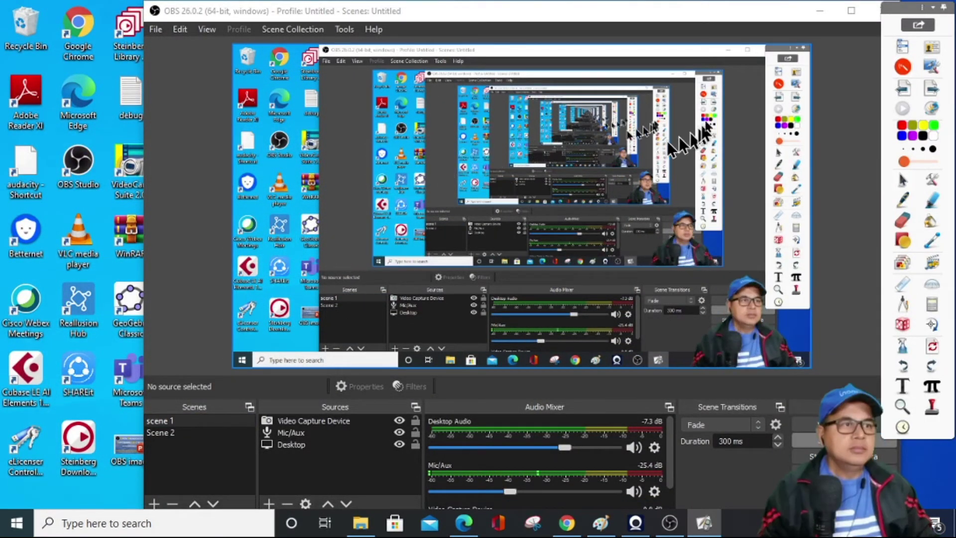
pyautogui.click(820, 10)
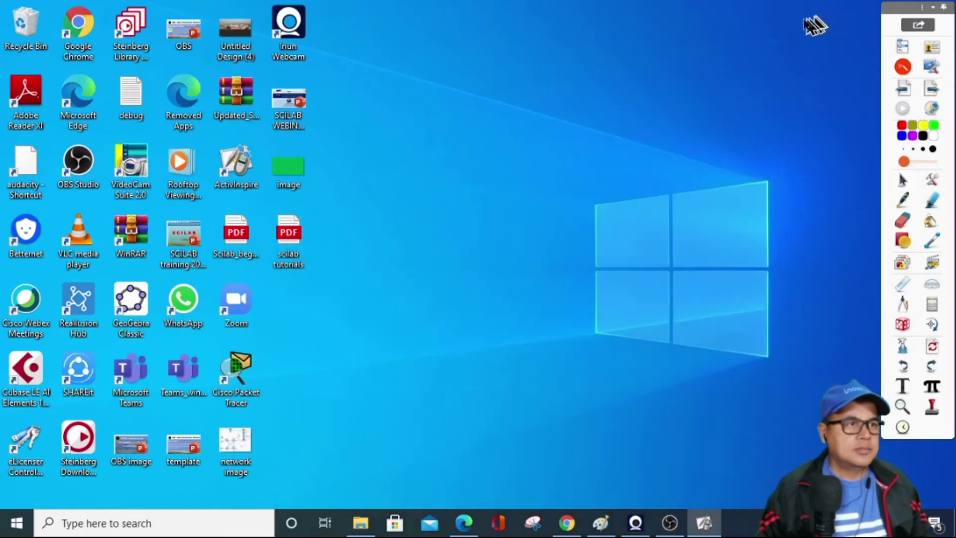
pyautogui.doubleClick(82, 28)
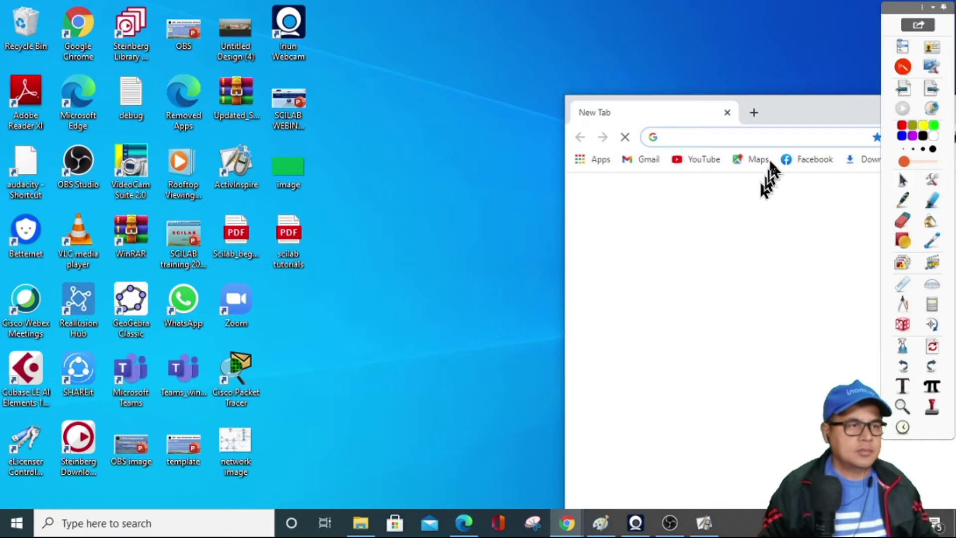
pyautogui.moveTo(794, 102); pyautogui.dragTo(478, 70)
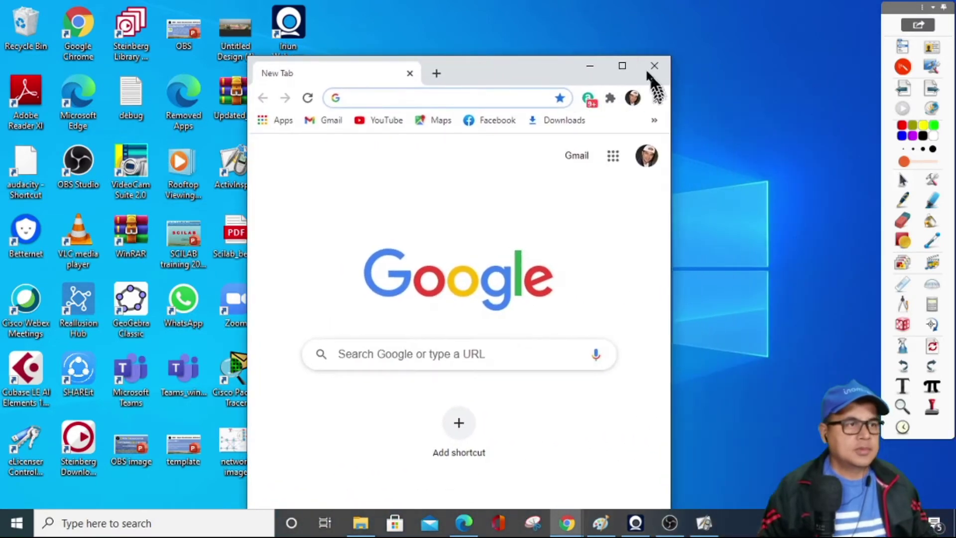
pyautogui.click(622, 66)
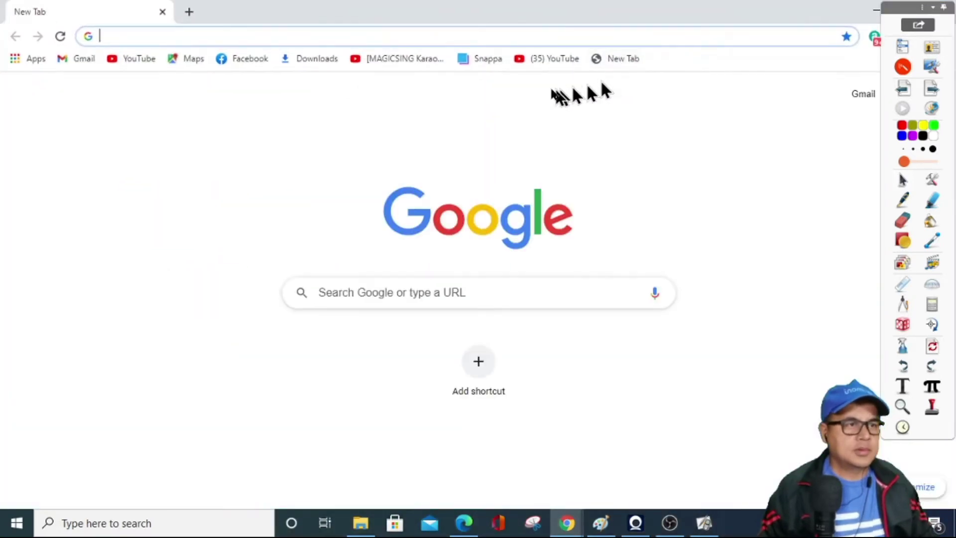
pyautogui.click(481, 35)
pyautogui.write('w')
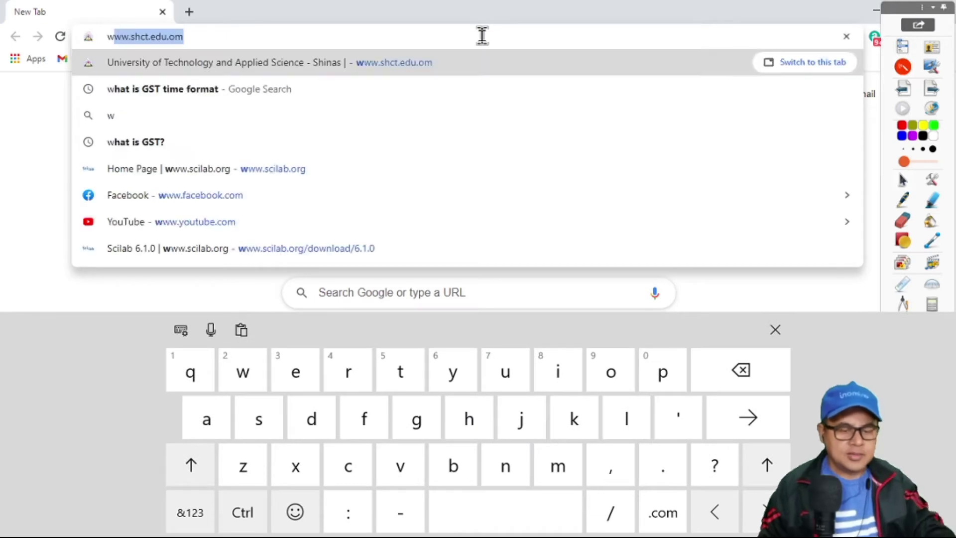
pyautogui.write('ww')
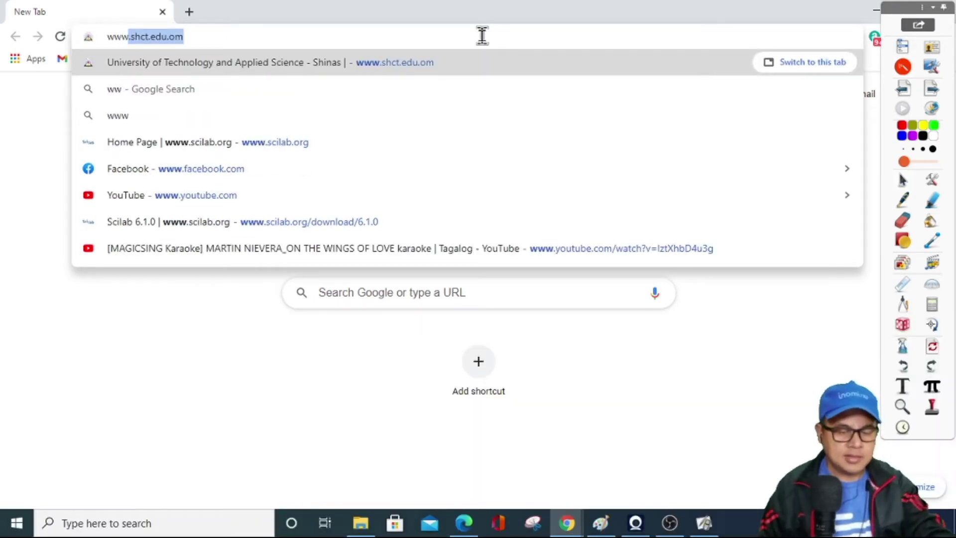
pyautogui.write('.')
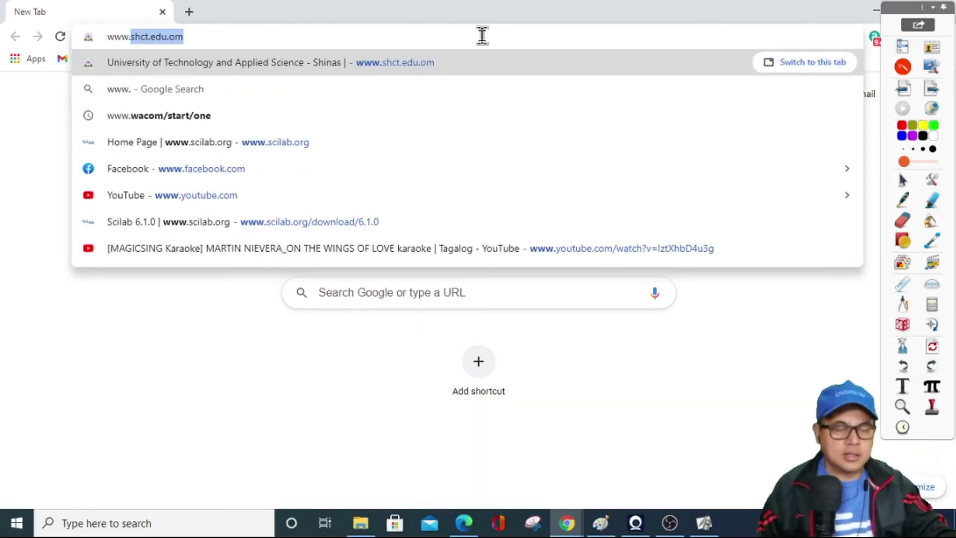
pyautogui.write('sc')
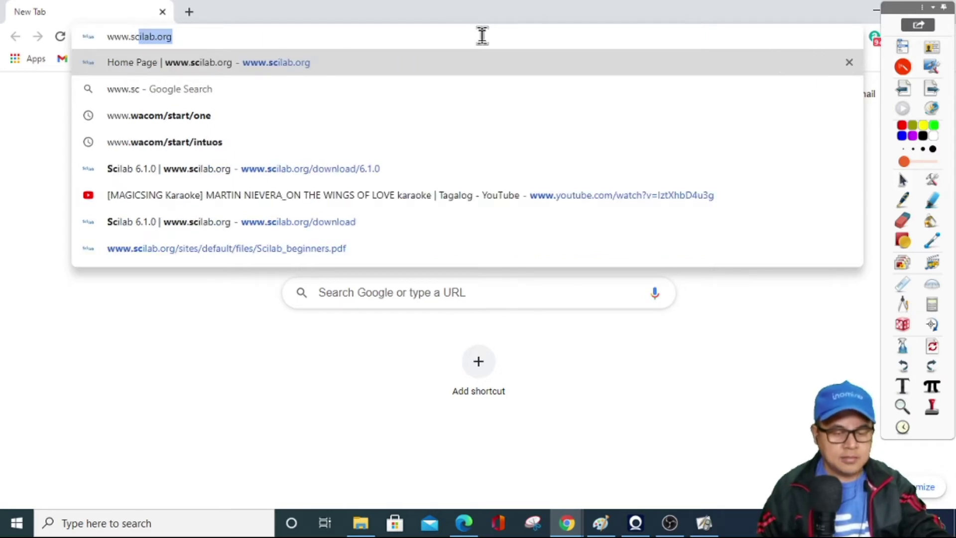
pyautogui.write('ila')
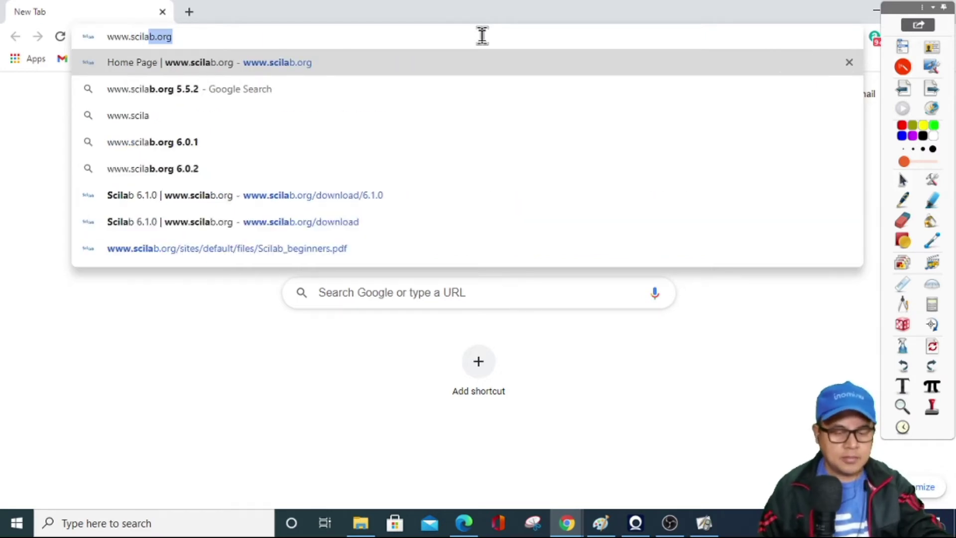
pyautogui.write('b.')
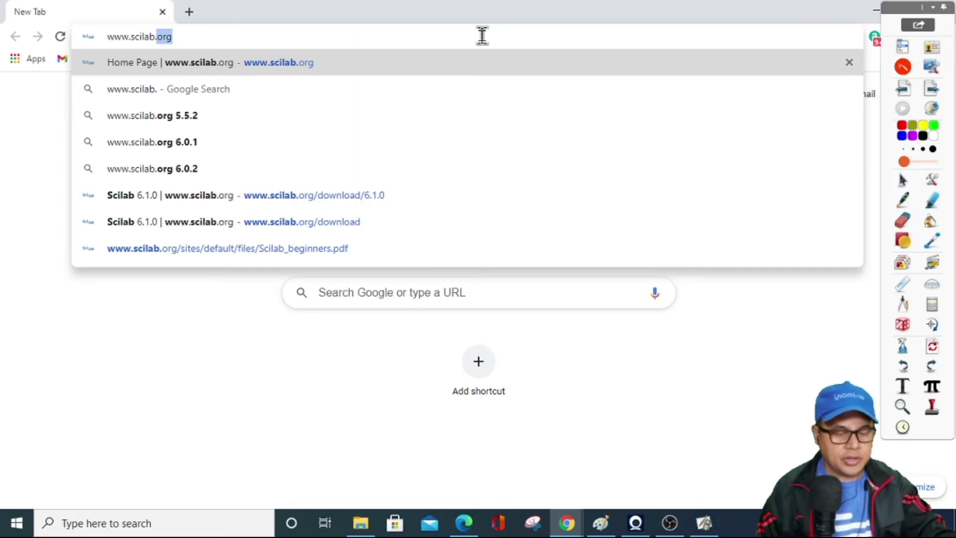
pyautogui.write('org')
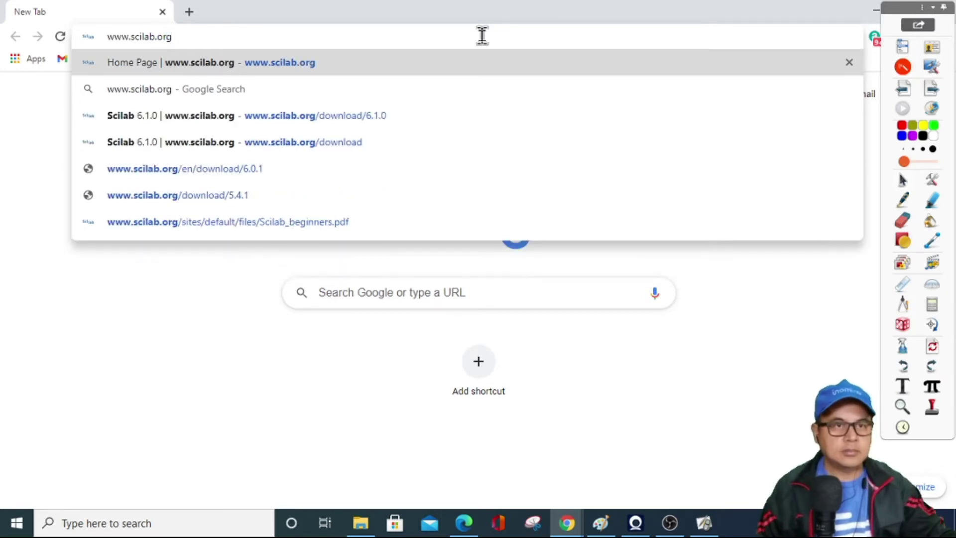
pyautogui.press('Return')
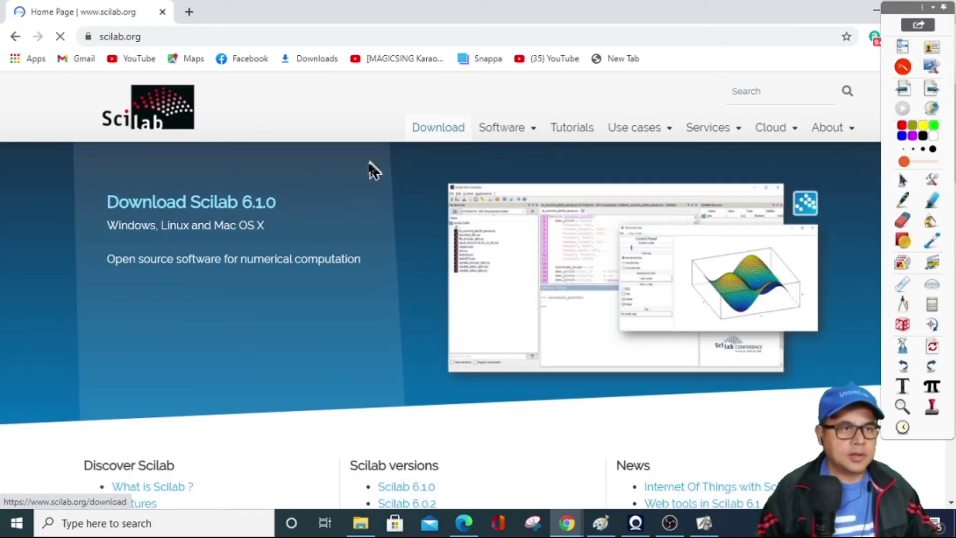
# - Start downloading the Scilab 6.1.0 Windows 64-bit installer and show its progress in Downloads
pyautogui.click(448, 134)
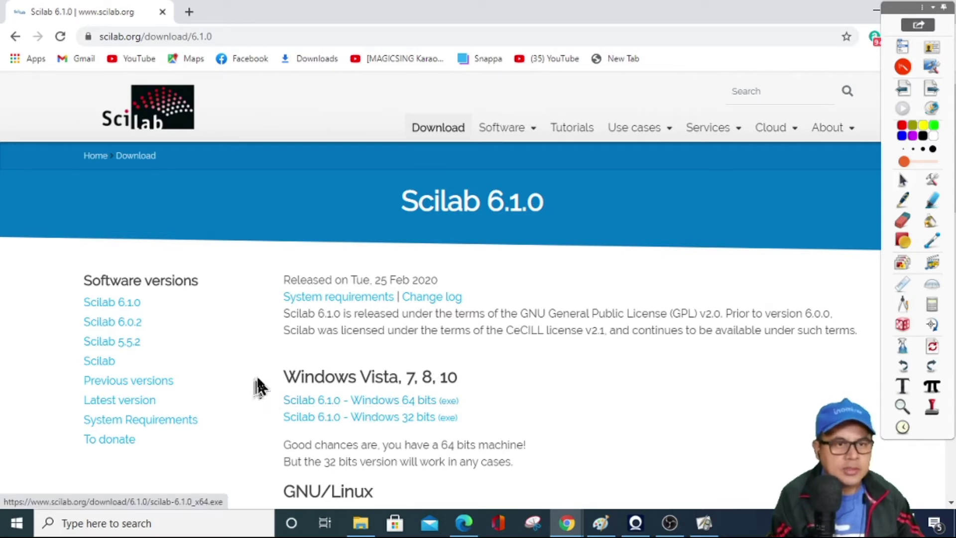
pyautogui.click(376, 396)
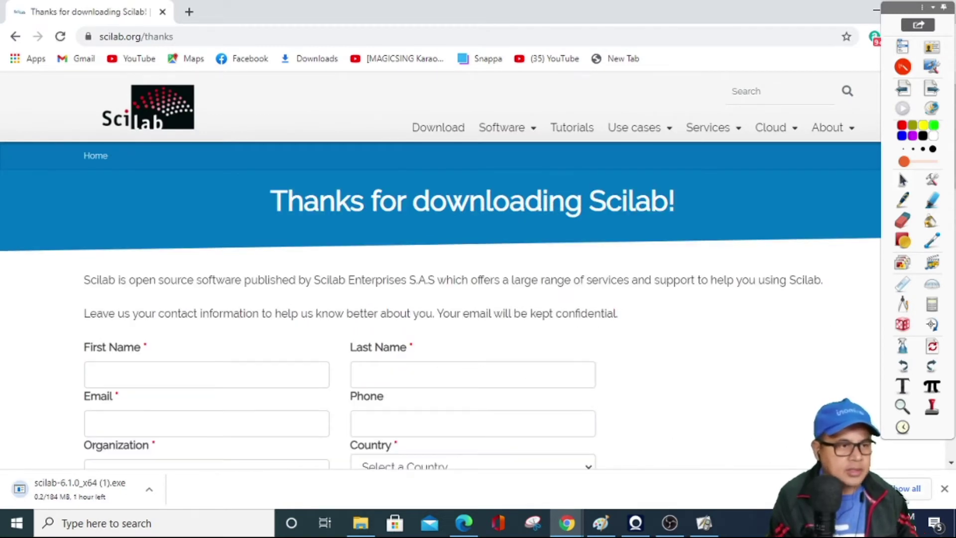
pyautogui.hotkey('ctrl', 'j')
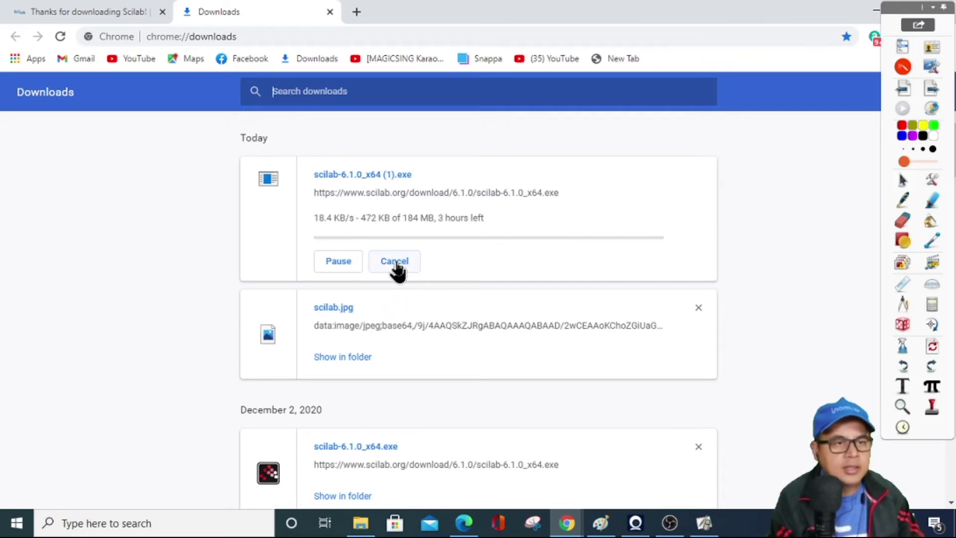
# - Cancel the duplicate scilab-6.1.0_x64 (1).exe download and remove it from the list
pyautogui.click(395, 262)
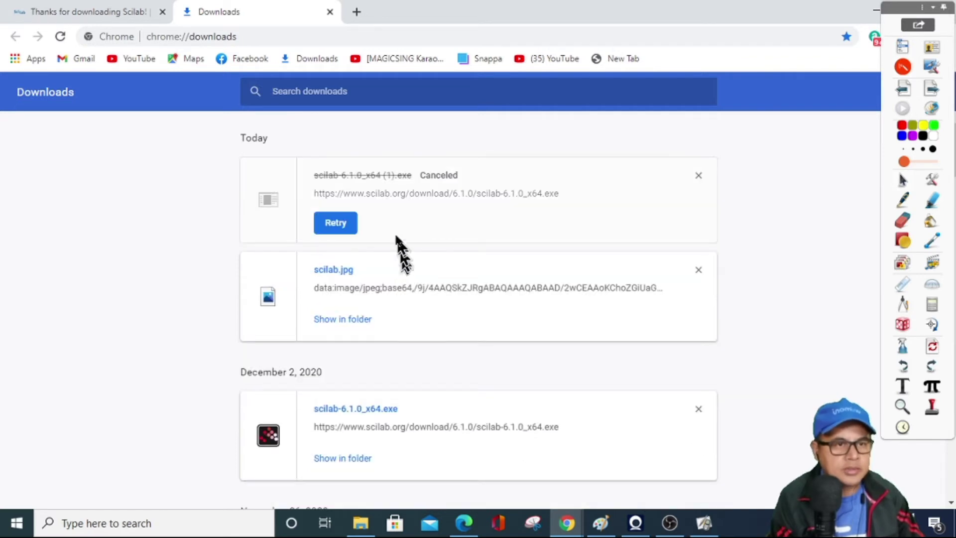
pyautogui.click(699, 177)
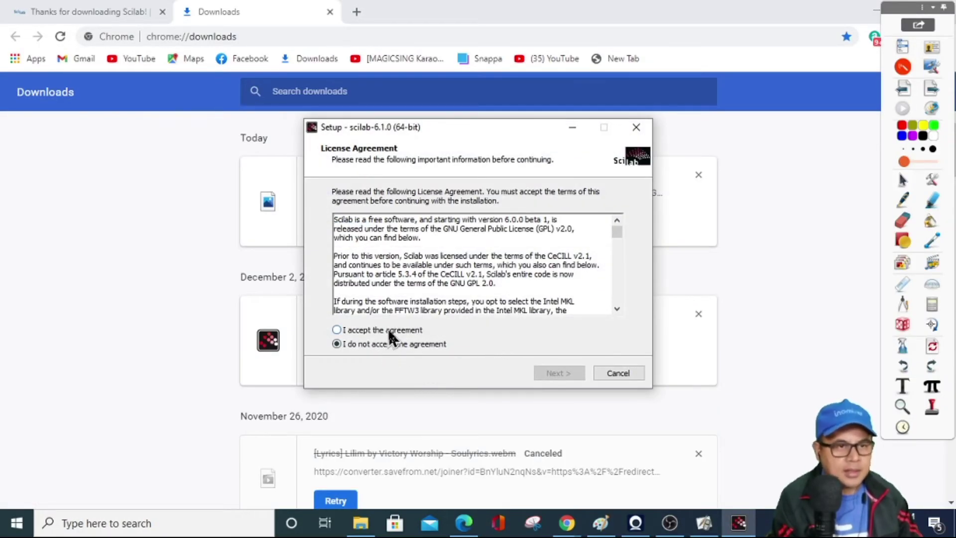
# - Accept the licence, keep default folder, components, Start Menu folder and tasks, and install scilab-6.1.0
pyautogui.click(389, 331)
pyautogui.click(546, 373)
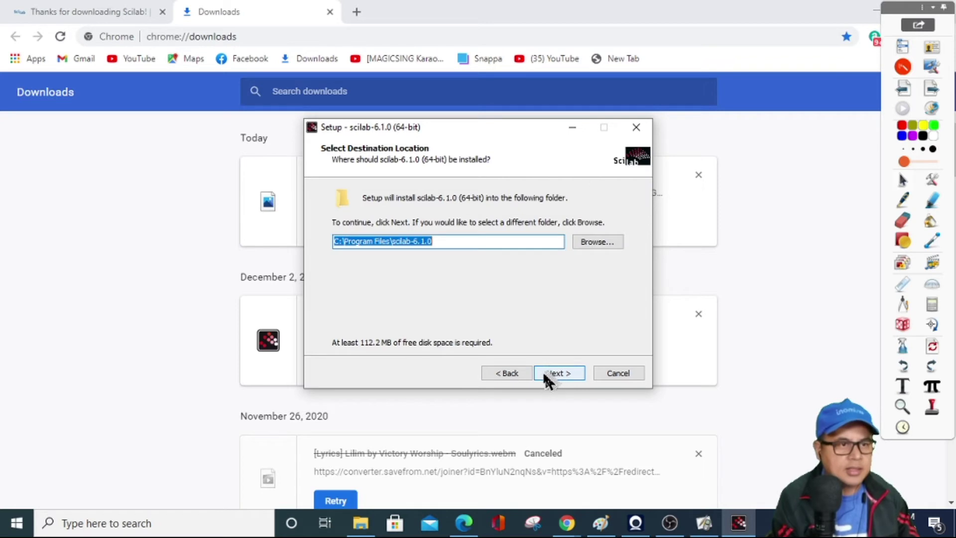
pyautogui.click(561, 375)
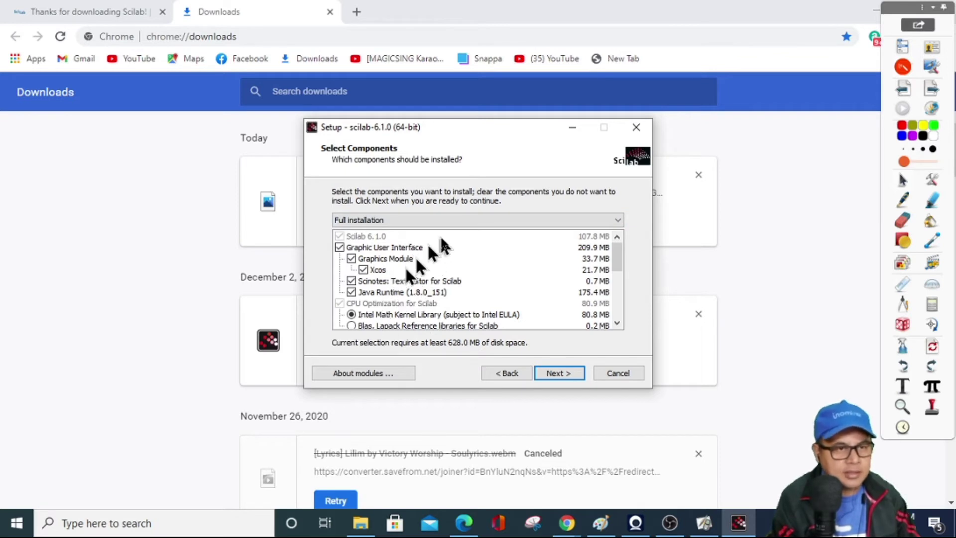
pyautogui.click(559, 378)
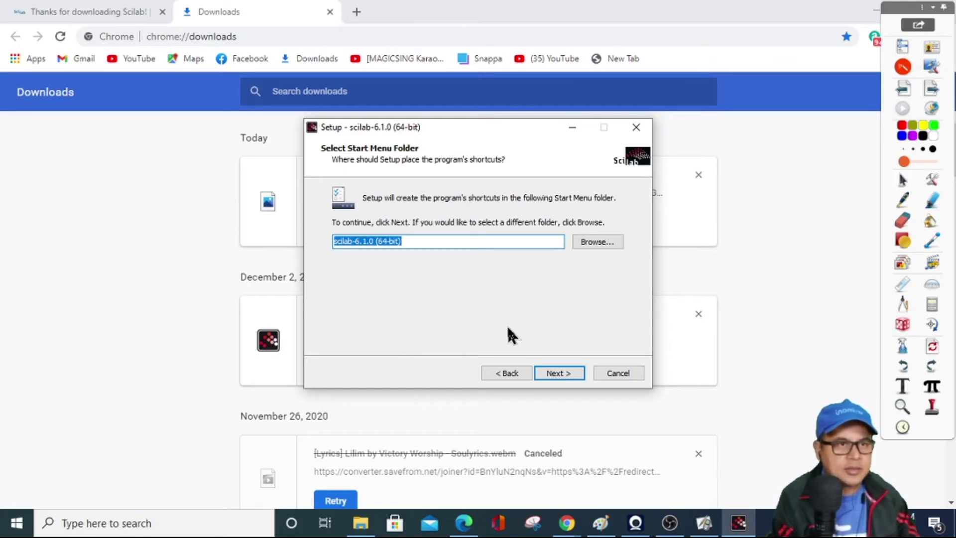
pyautogui.click(556, 374)
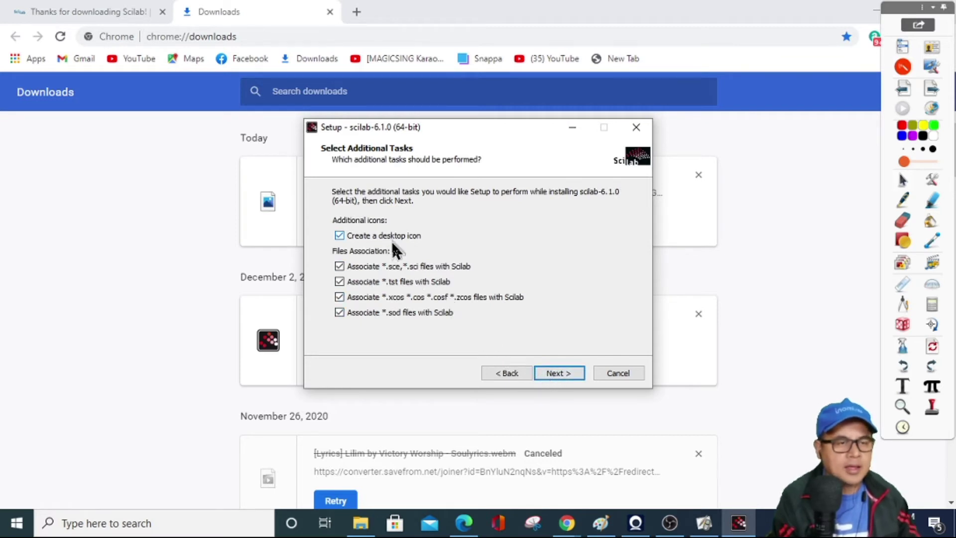
pyautogui.click(558, 373)
pyautogui.click(558, 375)
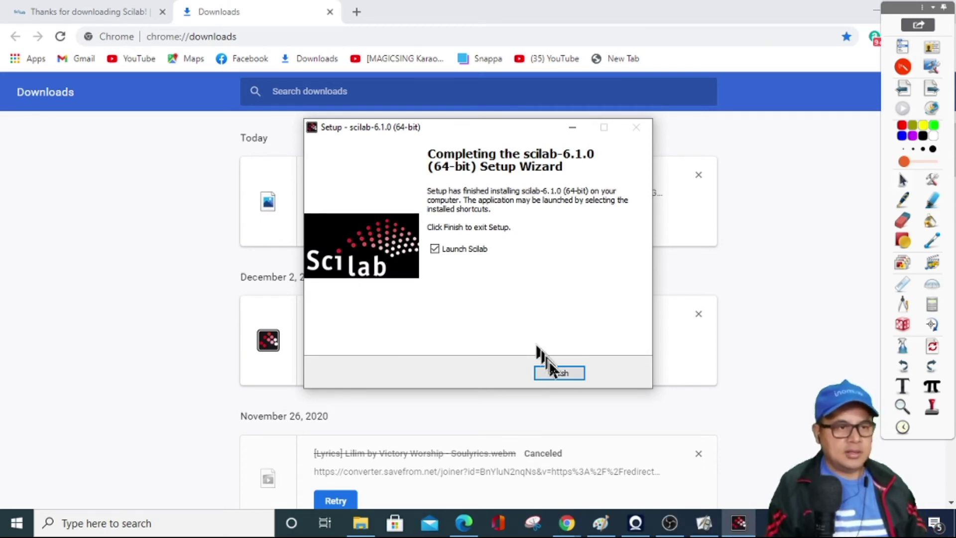
# - Finish setup to launch Scilab, minimise Chrome, and hide OBS to reveal the Scilab console
pyautogui.click(560, 375)
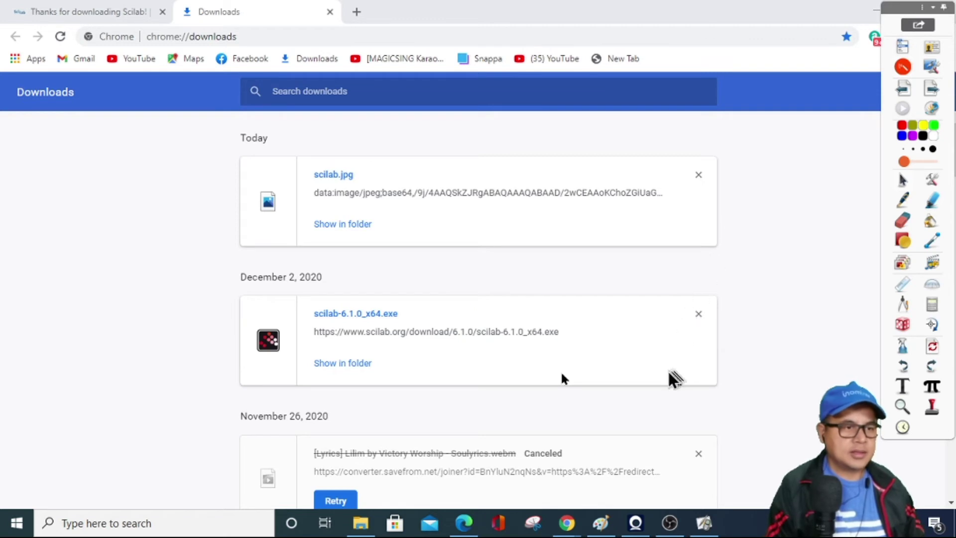
pyautogui.click(875, 10)
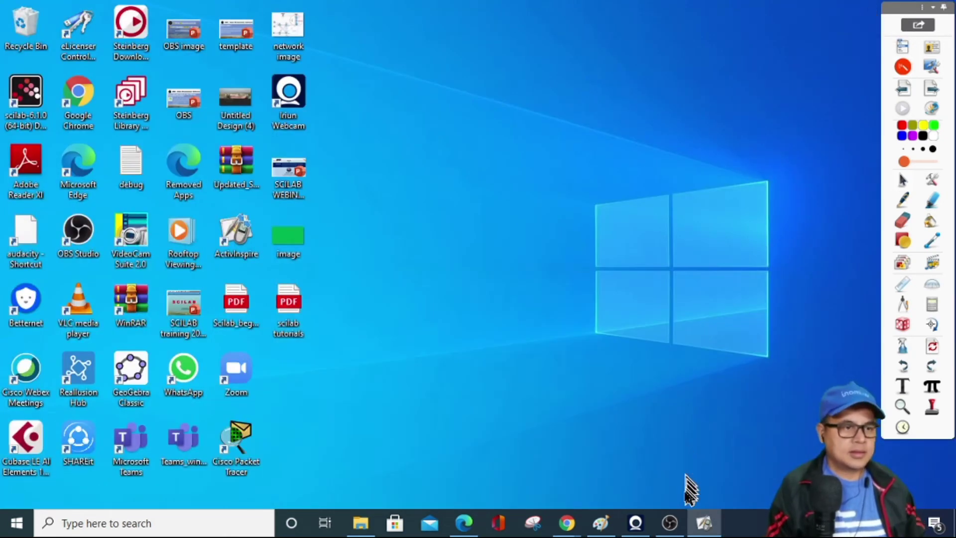
pyautogui.click(670, 523)
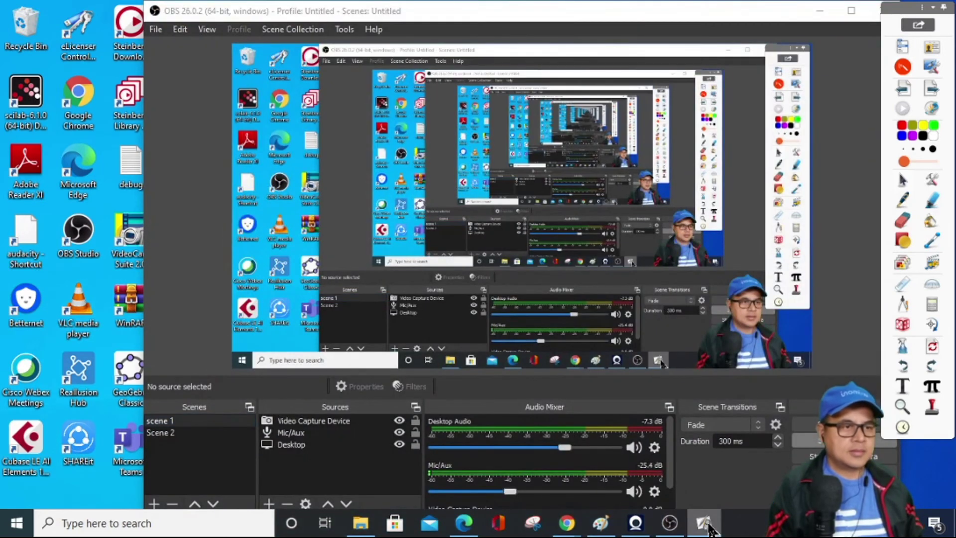
pyautogui.click(705, 524)
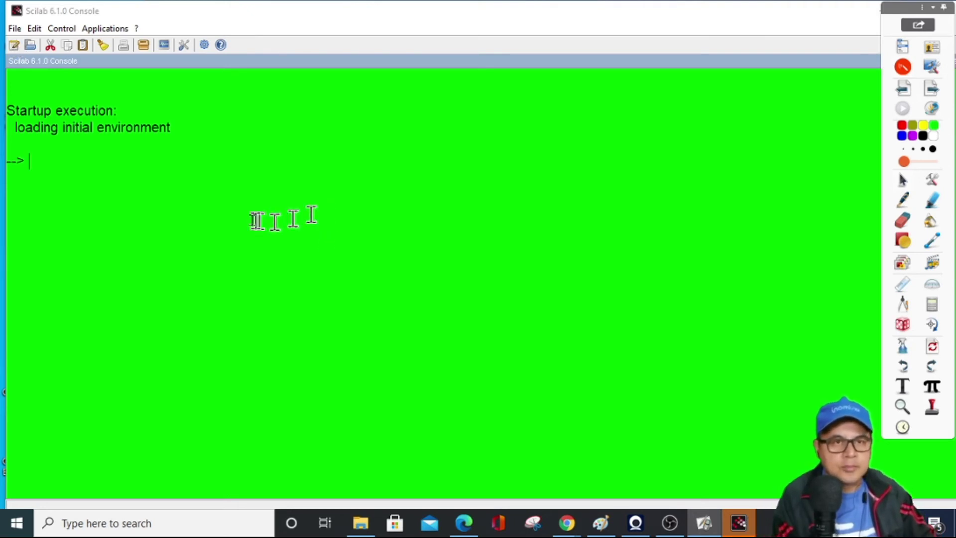
# - Open the SciNotes script editor from the Scilab 6.1.0 console
pyautogui.click(14, 44)
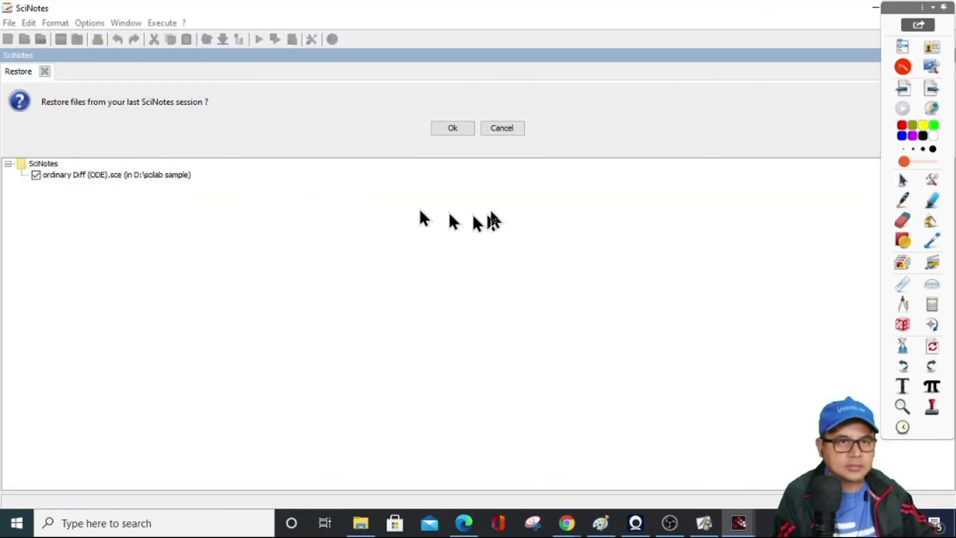
# - Restore ordinary Diff (ODE).sce in SciNotes and move the editor right so the console shows
pyautogui.click(456, 128)
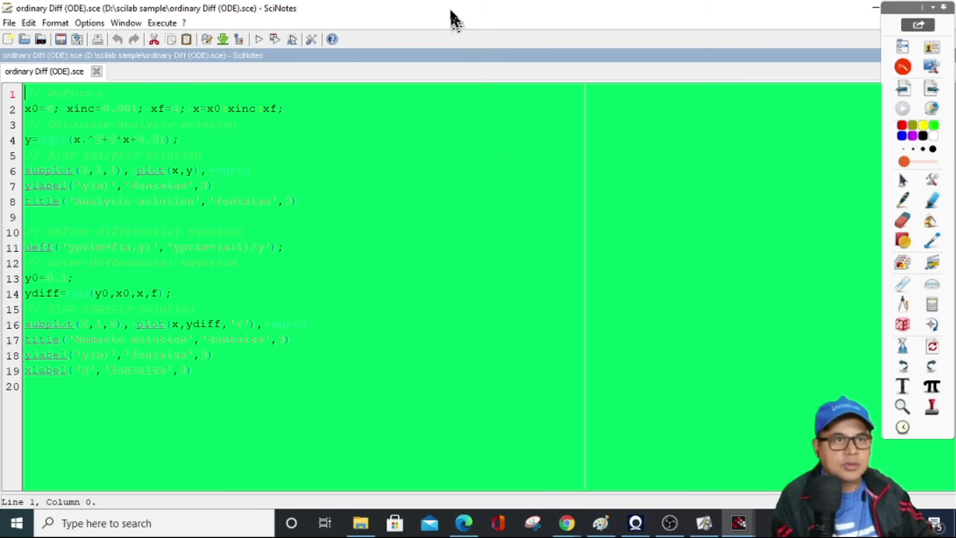
pyautogui.moveTo(470, 25); pyautogui.dragTo(629, 47)
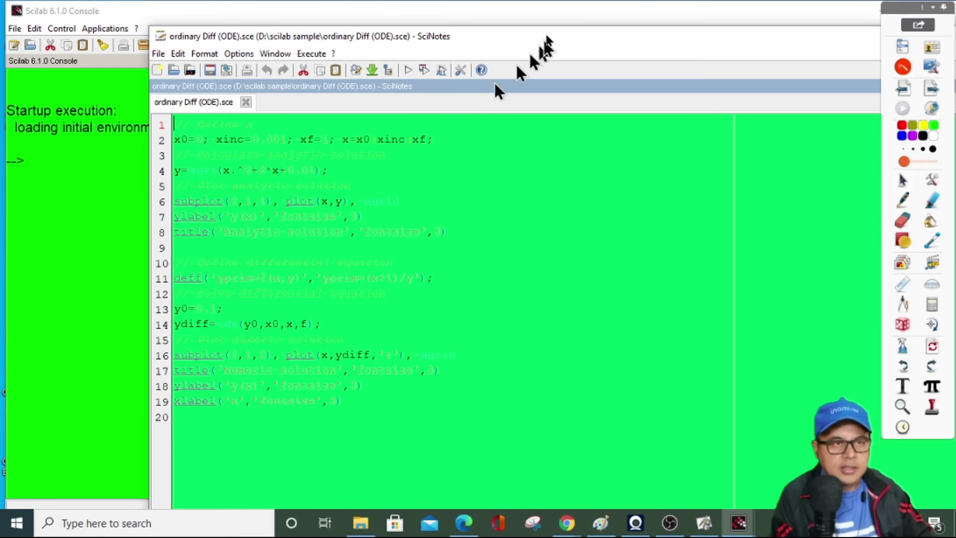
pyautogui.moveTo(544, 41); pyautogui.dragTo(596, 26)
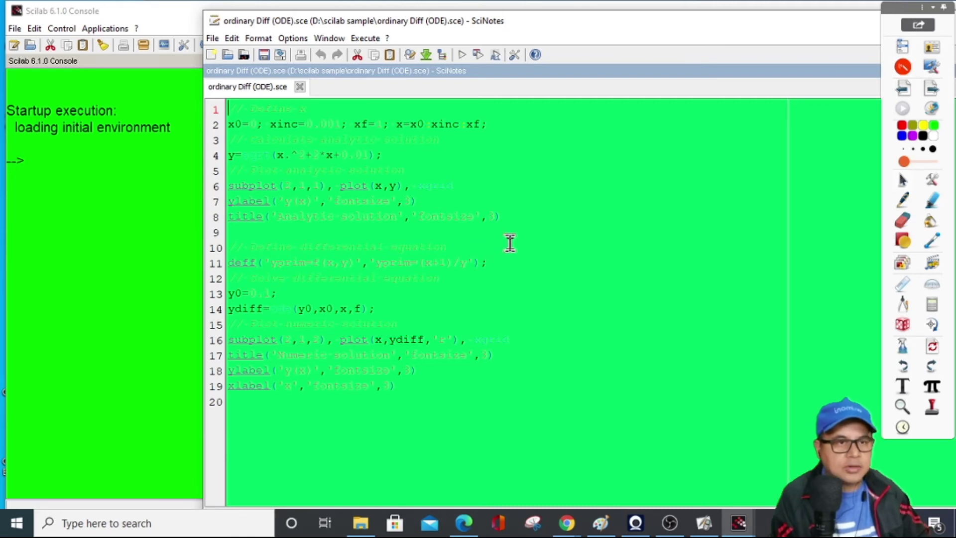
# - Run the ODE script, view the analytic and numeric solution plots, close them, and shift SciNotes down-left
pyautogui.click(478, 54)
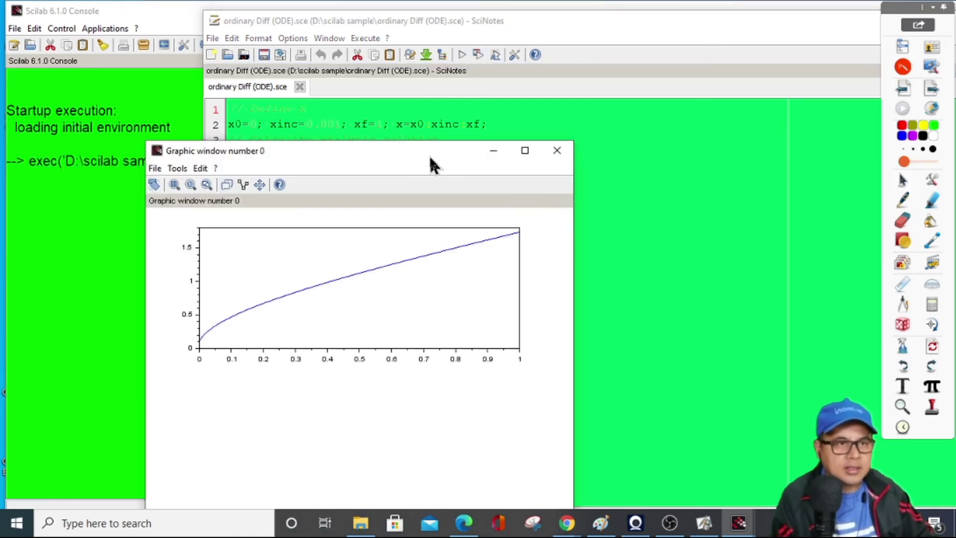
pyautogui.moveTo(431, 158)
pyautogui.mouseDown()
pyautogui.moveTo(605, 86)
pyautogui.moveTo(722, 66)
pyautogui.mouseUp()
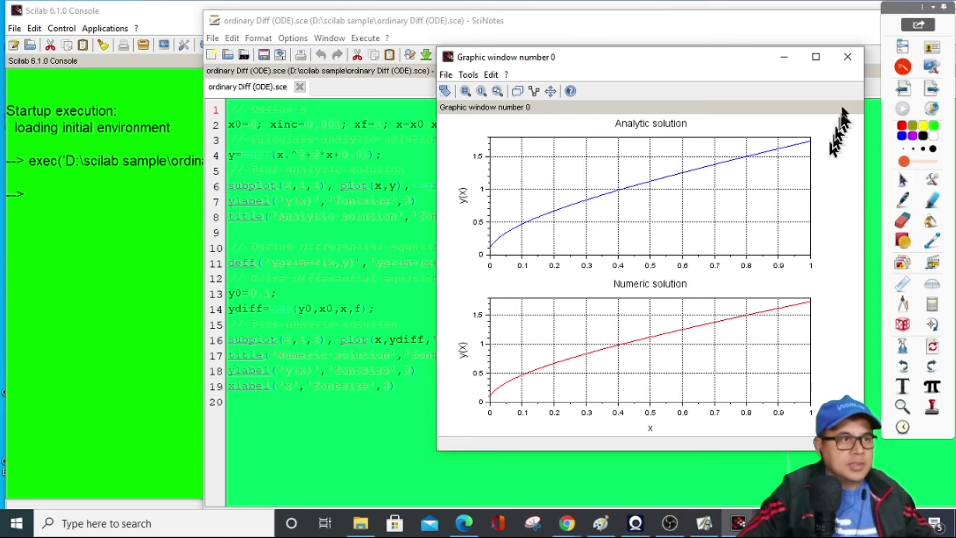
pyautogui.click(848, 57)
pyautogui.moveTo(815, 26); pyautogui.dragTo(661, 104)
pyautogui.moveTo(810, 106); pyautogui.dragTo(708, 150)
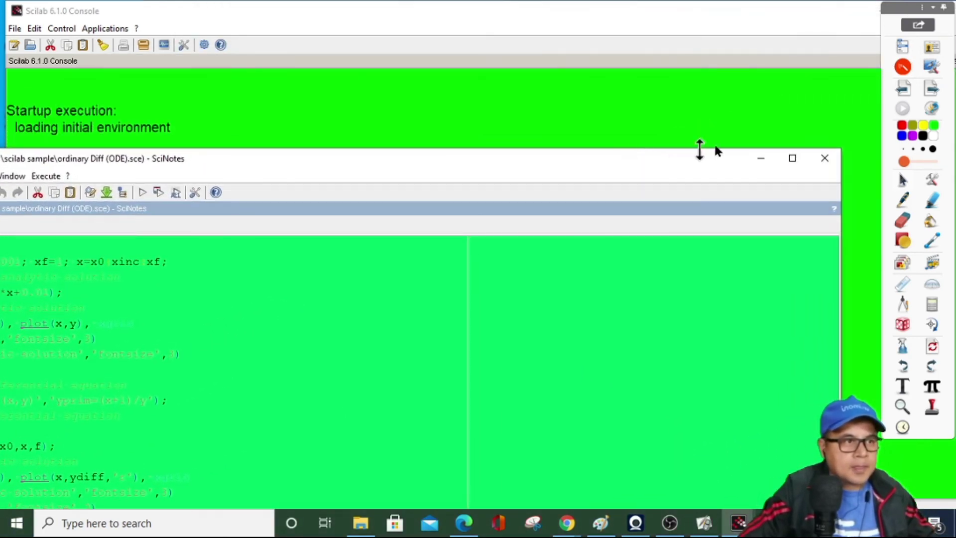
# - Close SciNotes, skip Demonstrations, and open Preferences at the Fonts page
pyautogui.click(824, 158)
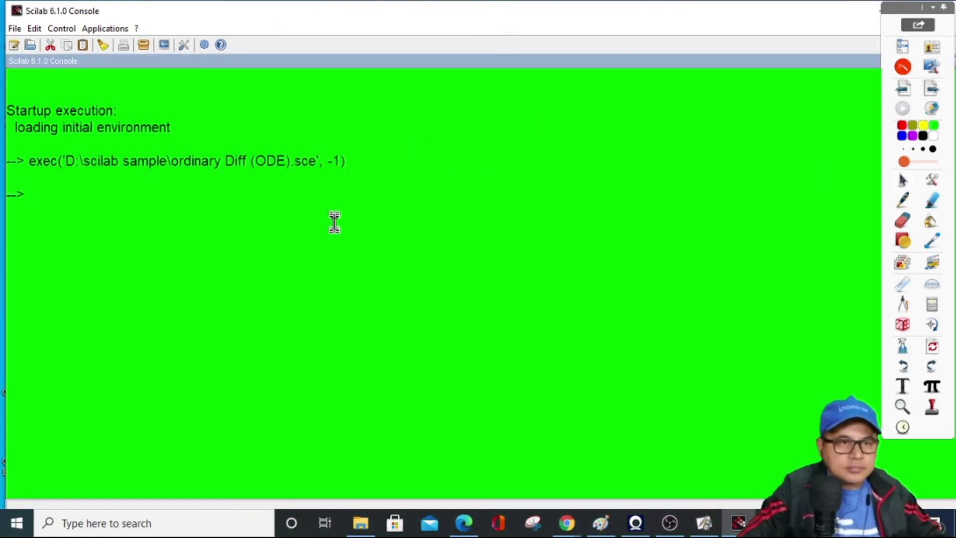
pyautogui.click(204, 46)
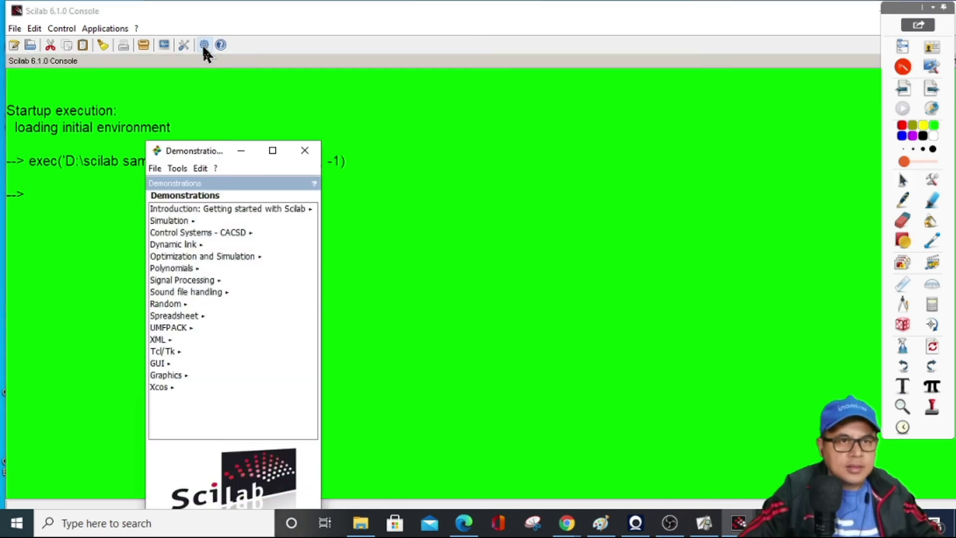
pyautogui.click(184, 46)
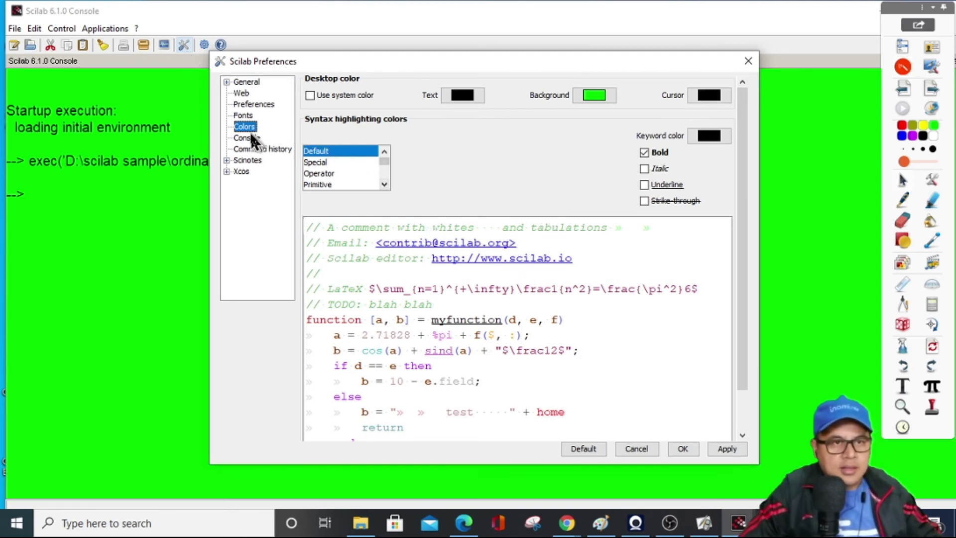
pyautogui.click(244, 115)
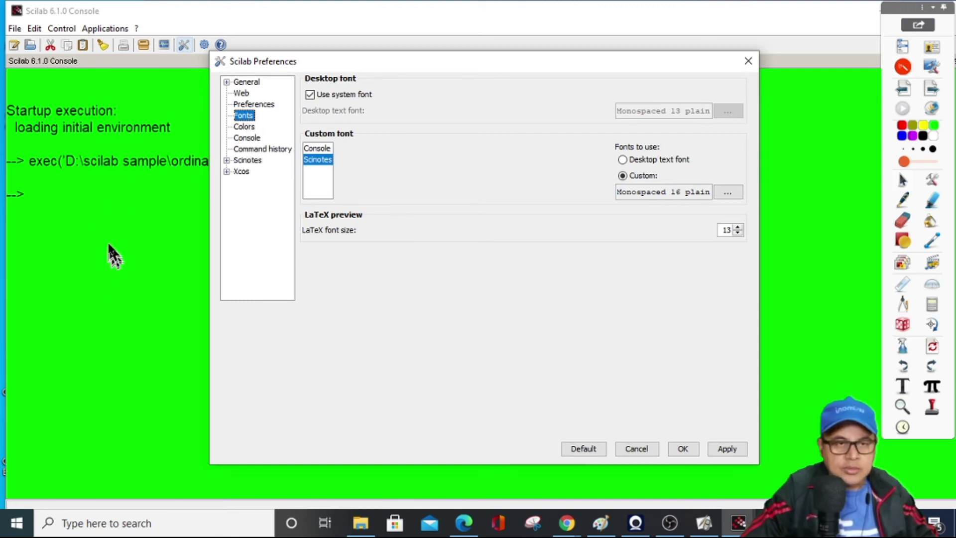
# - View the Console display settings, including the 3,000-line buffer, and expand the Scinotes node
pyautogui.click(250, 140)
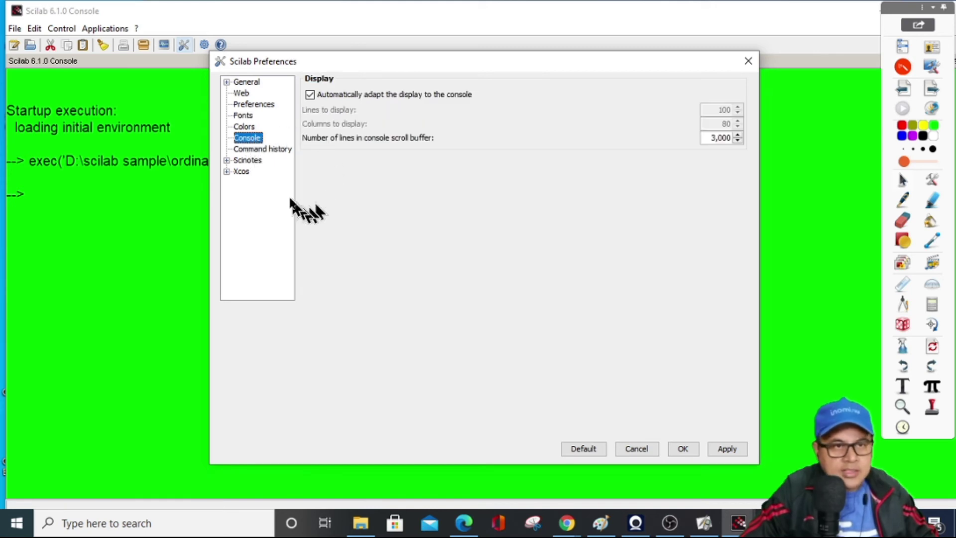
pyautogui.click(227, 160)
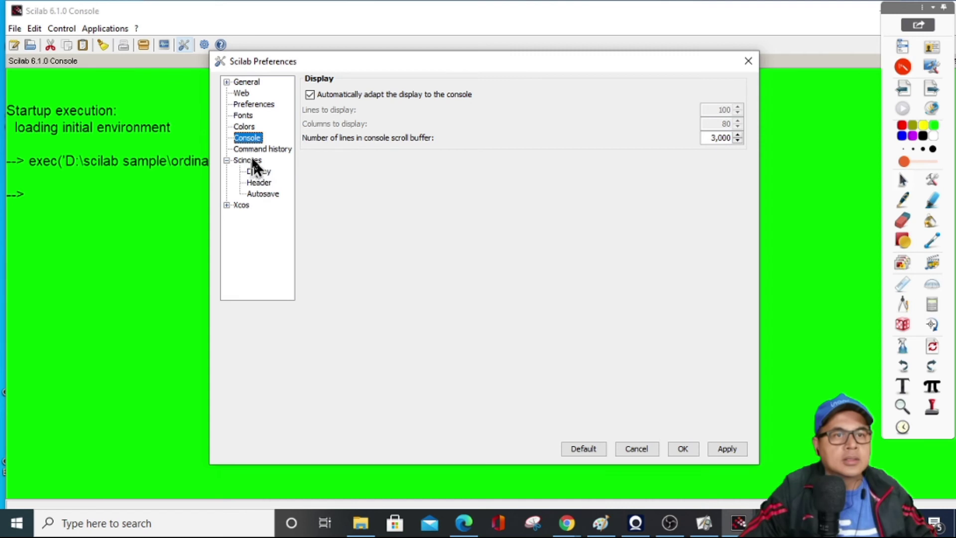
# - Set the Console font to Arial 18 in Preferences > Fonts, then apply and close
pyautogui.click(244, 116)
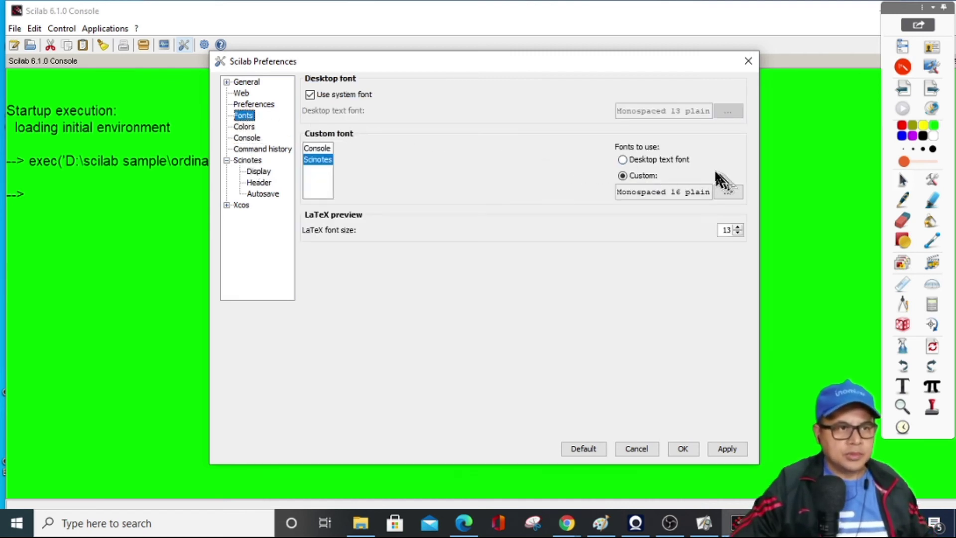
pyautogui.click(318, 146)
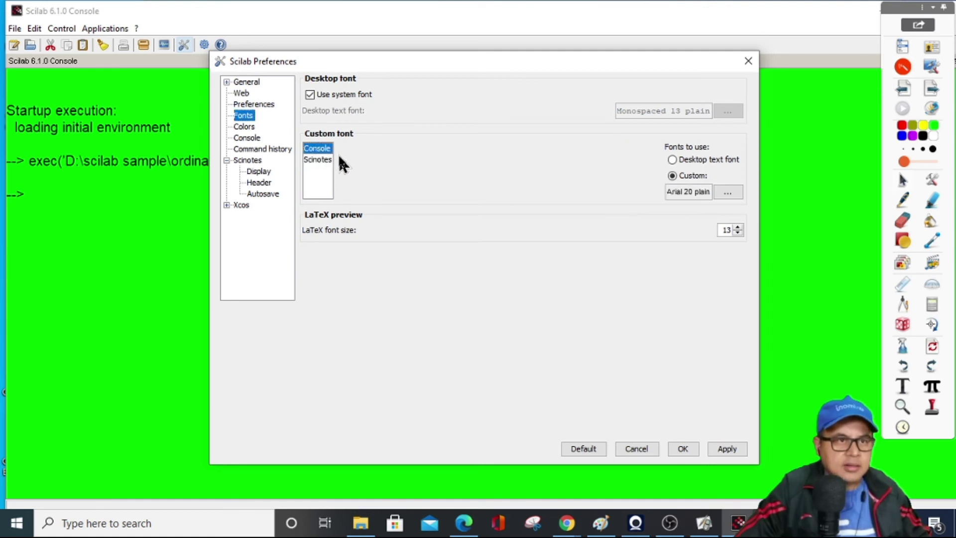
pyautogui.click(730, 195)
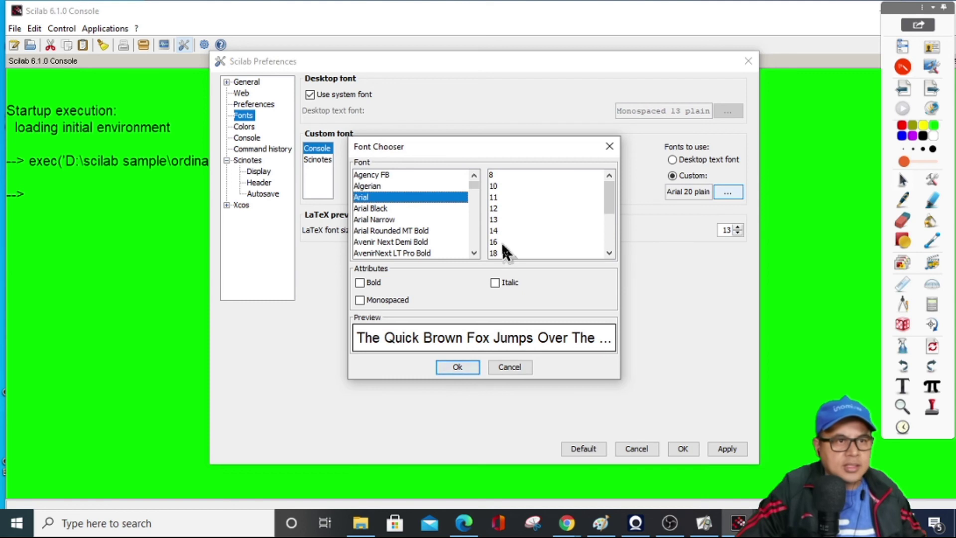
pyautogui.click(497, 253)
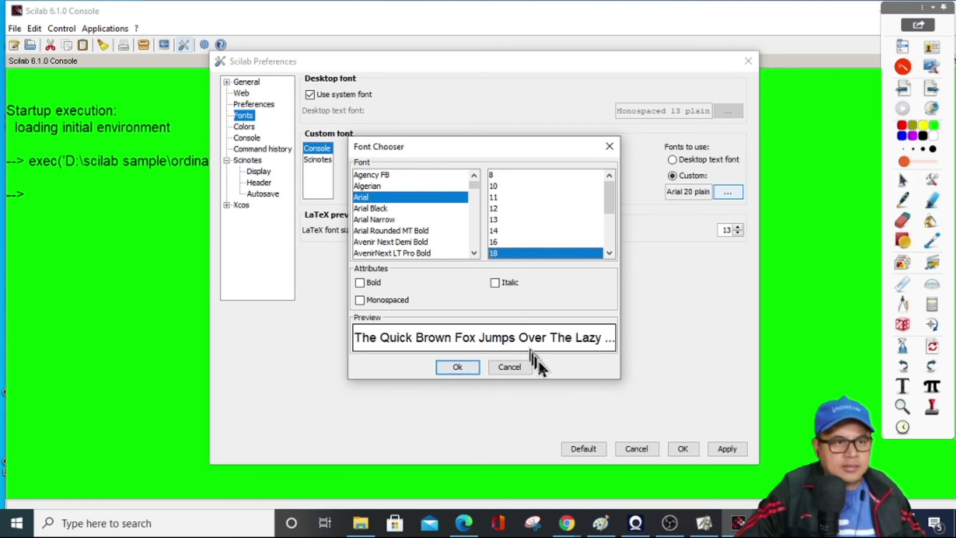
pyautogui.click(458, 367)
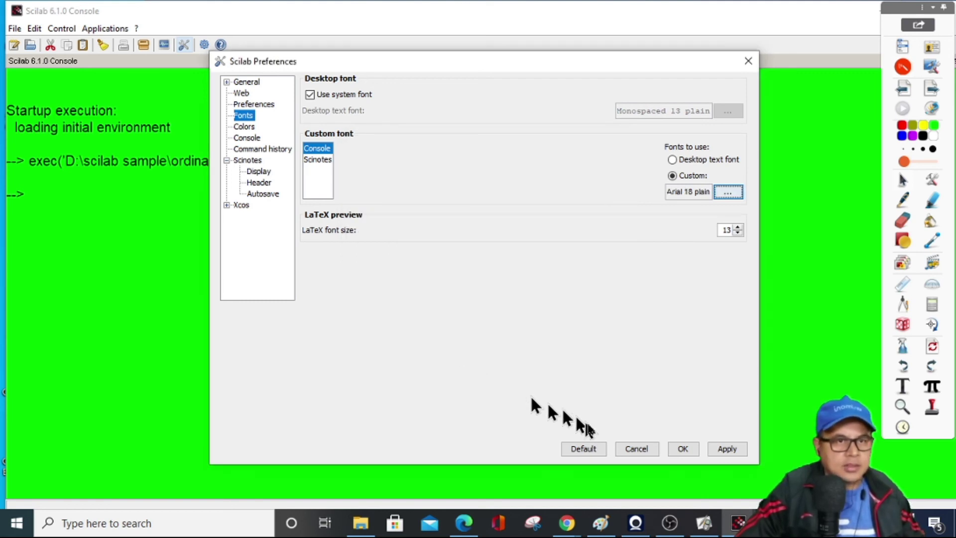
pyautogui.click(730, 449)
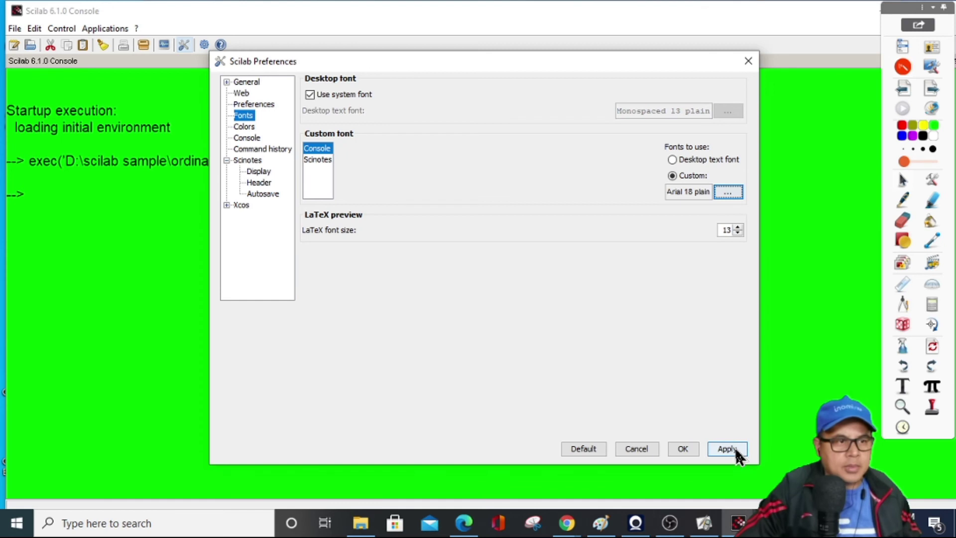
pyautogui.click(683, 448)
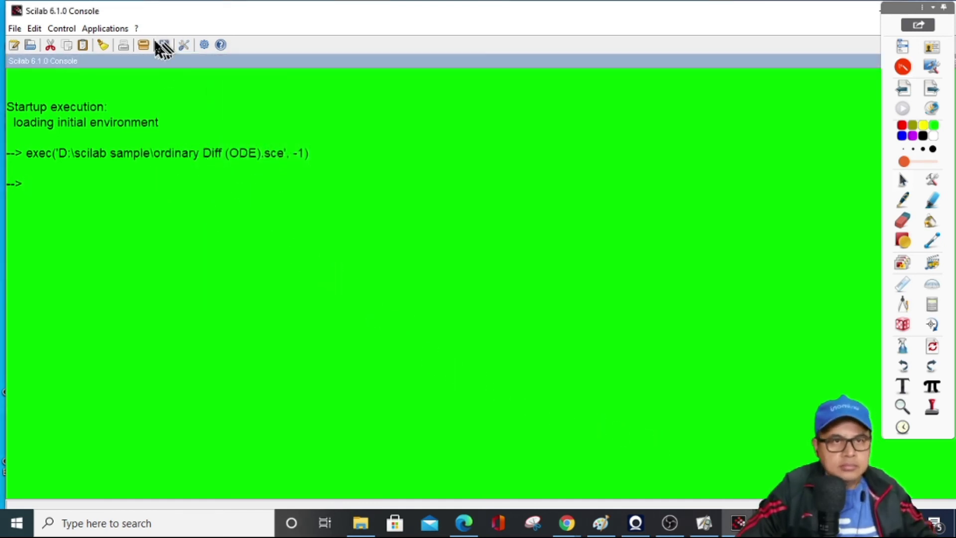
# - Change the console background colour from green to white in Preferences > Colors, then apply and close
pyautogui.click(184, 45)
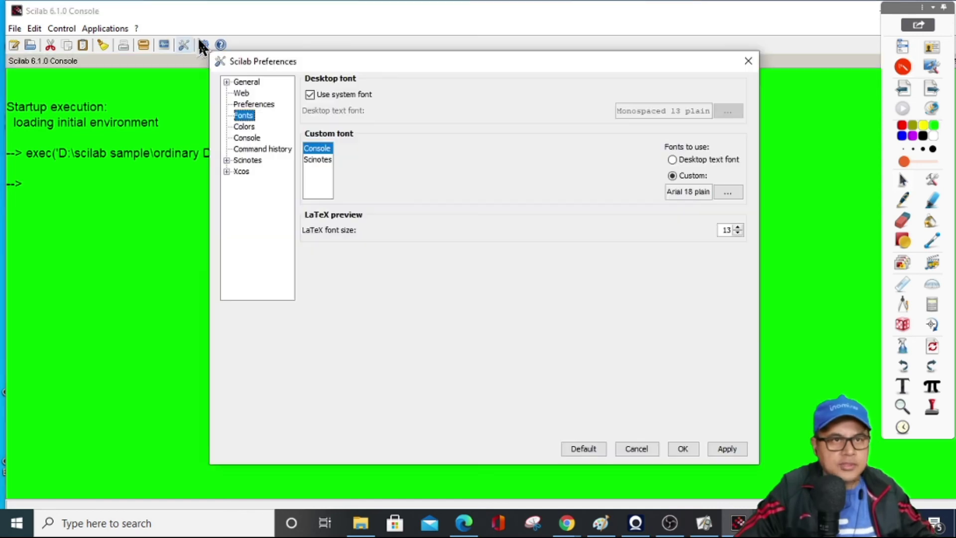
pyautogui.click(245, 126)
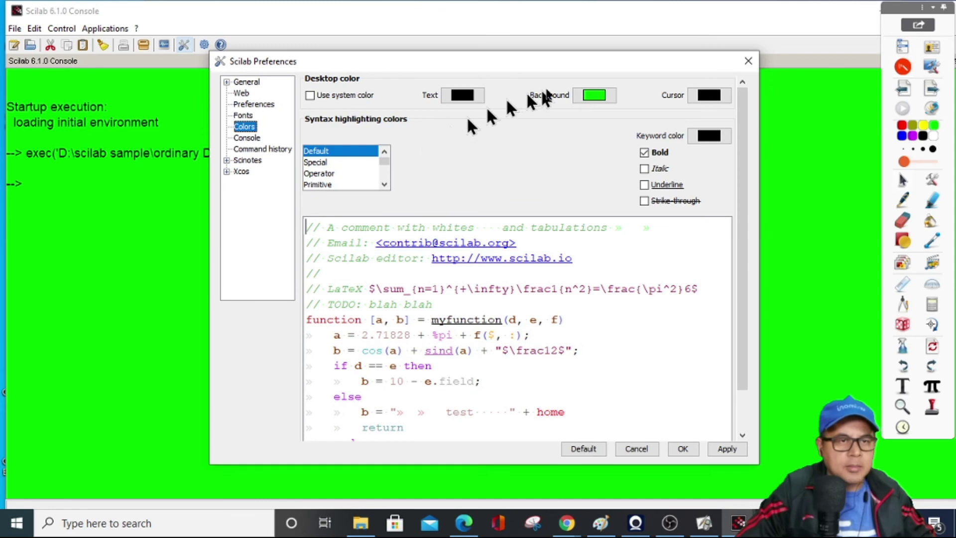
pyautogui.click(596, 94)
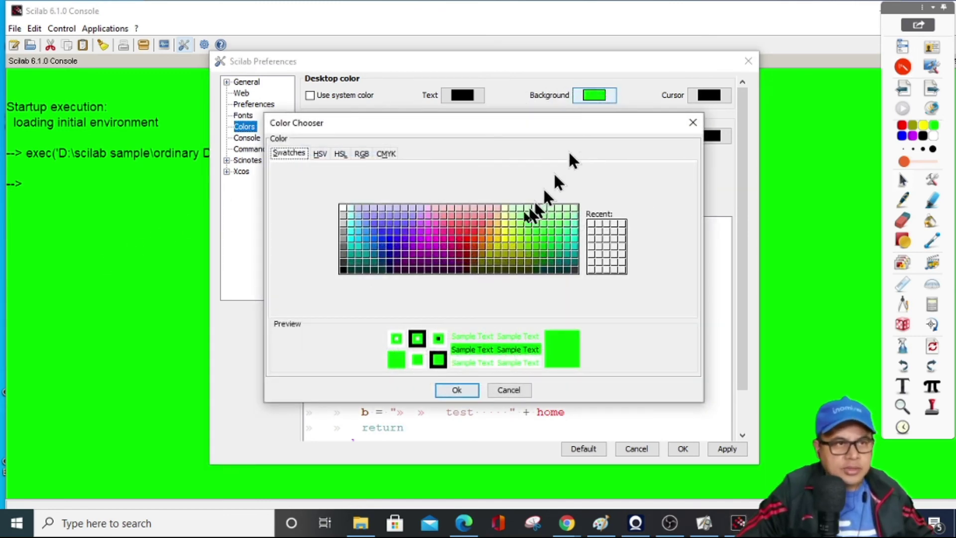
pyautogui.click(343, 208)
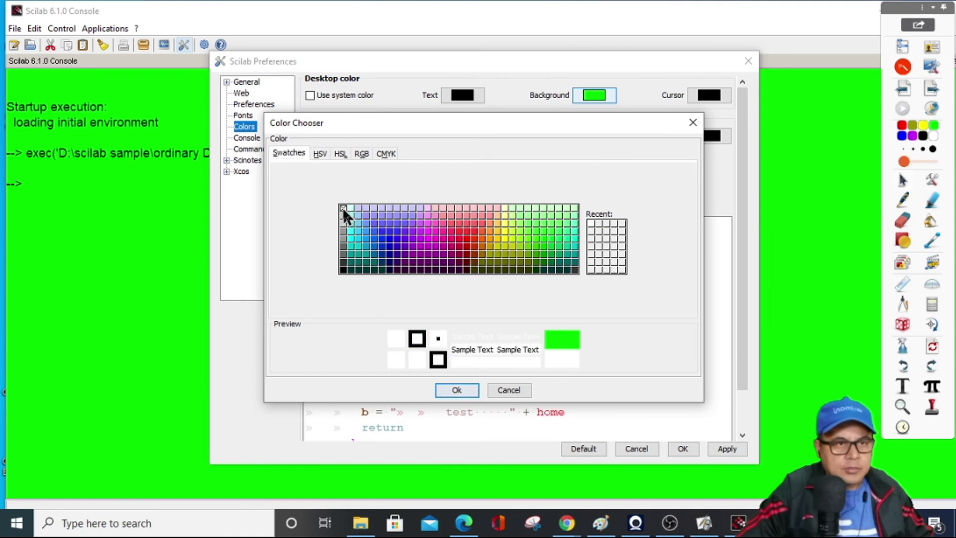
pyautogui.click(458, 390)
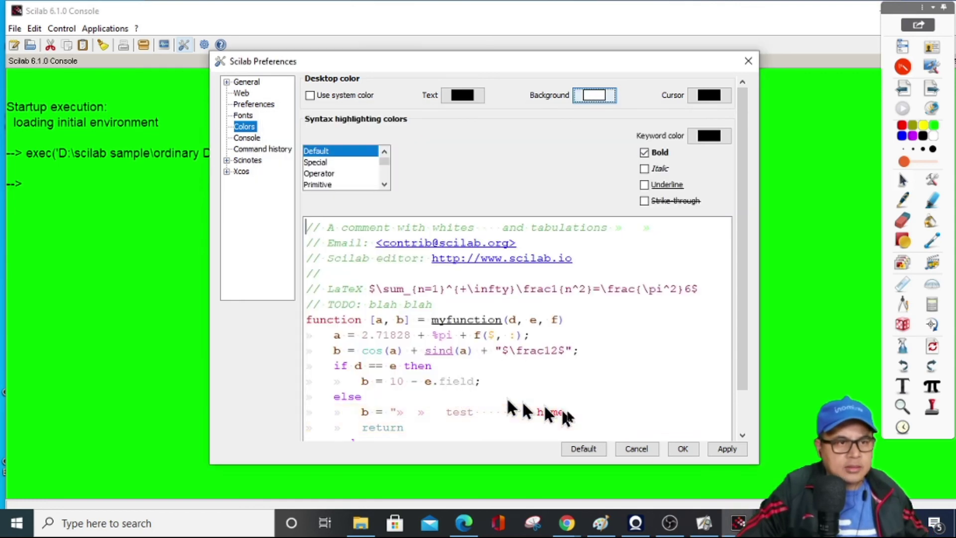
pyautogui.click(728, 450)
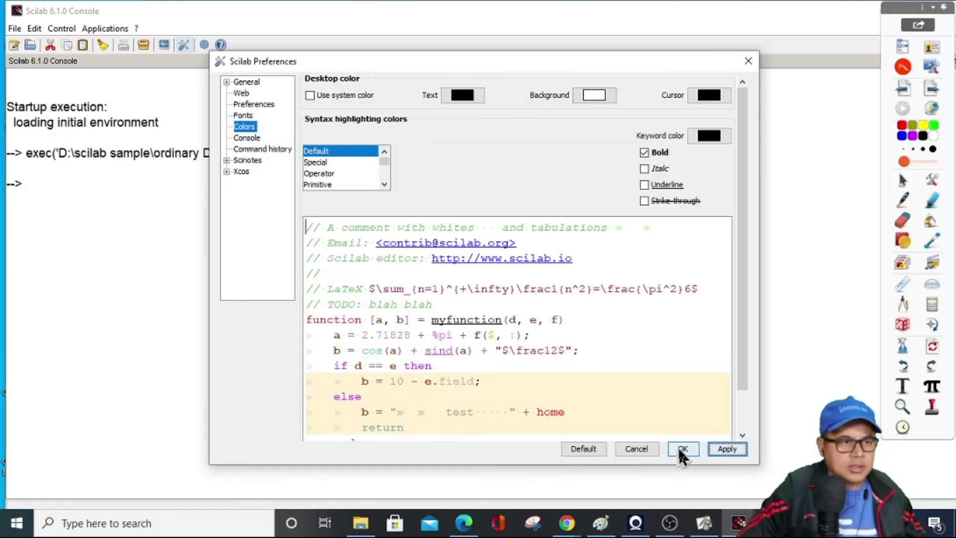
pyautogui.click(679, 450)
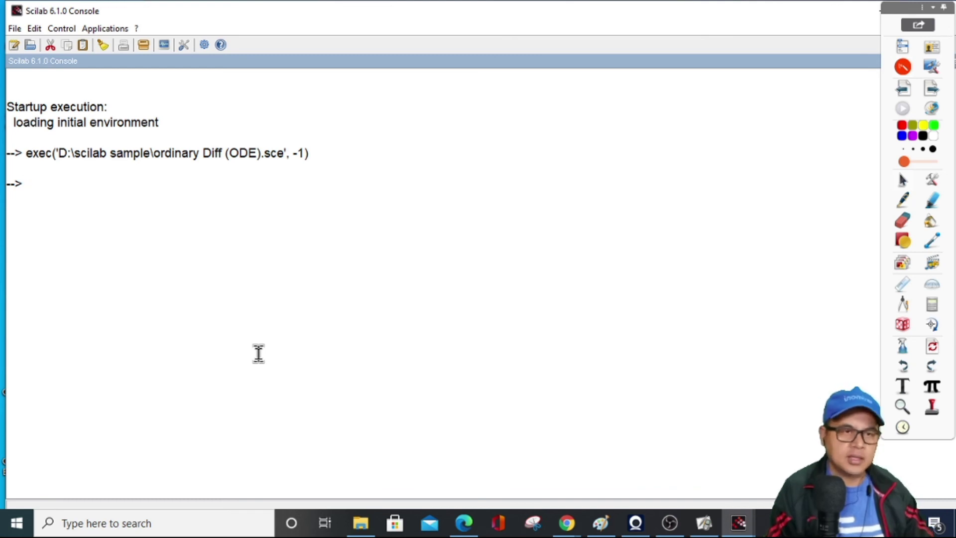
pyautogui.click(185, 46)
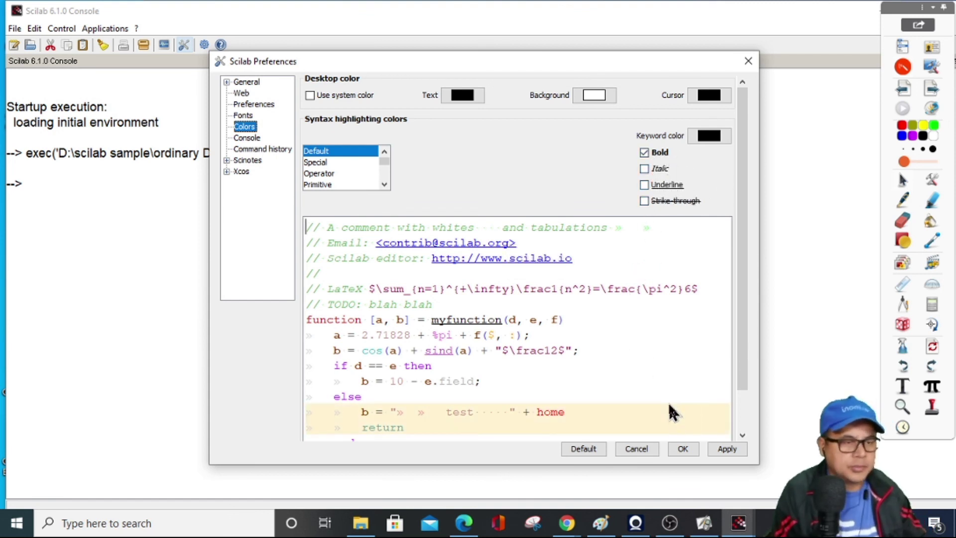
pyautogui.click(727, 450)
pyautogui.click(749, 61)
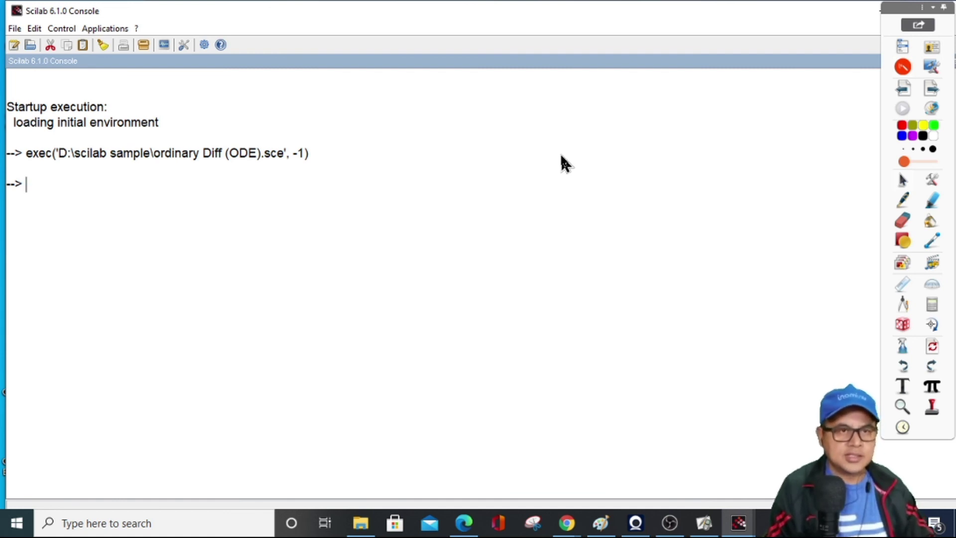
pyautogui.click(185, 46)
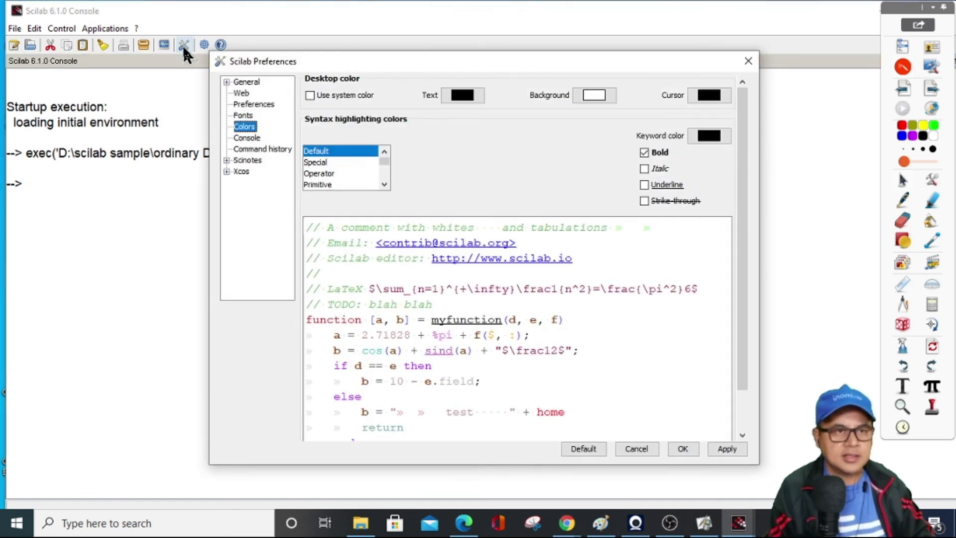
pyautogui.click(749, 61)
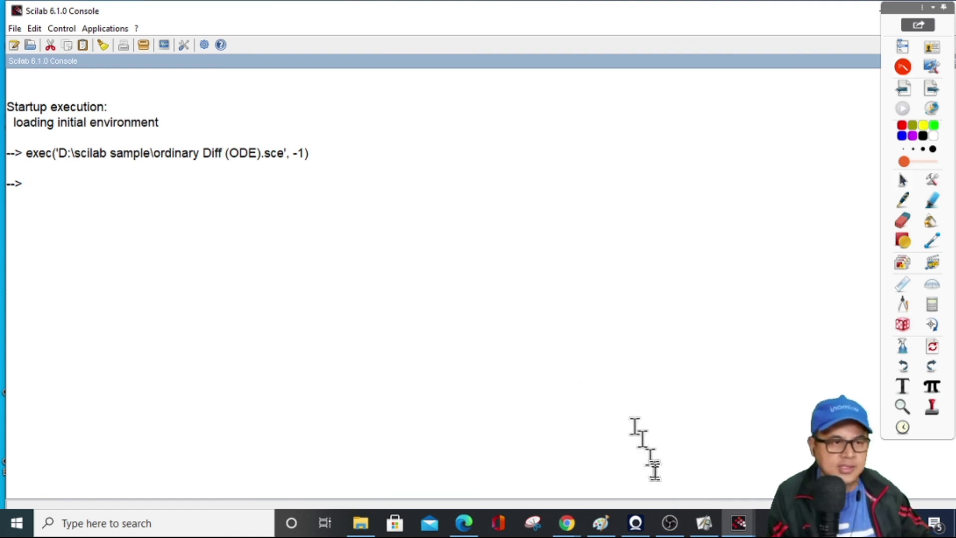
# - Bring the OBS Studio window in front of the Scilab console
pyautogui.click(671, 526)
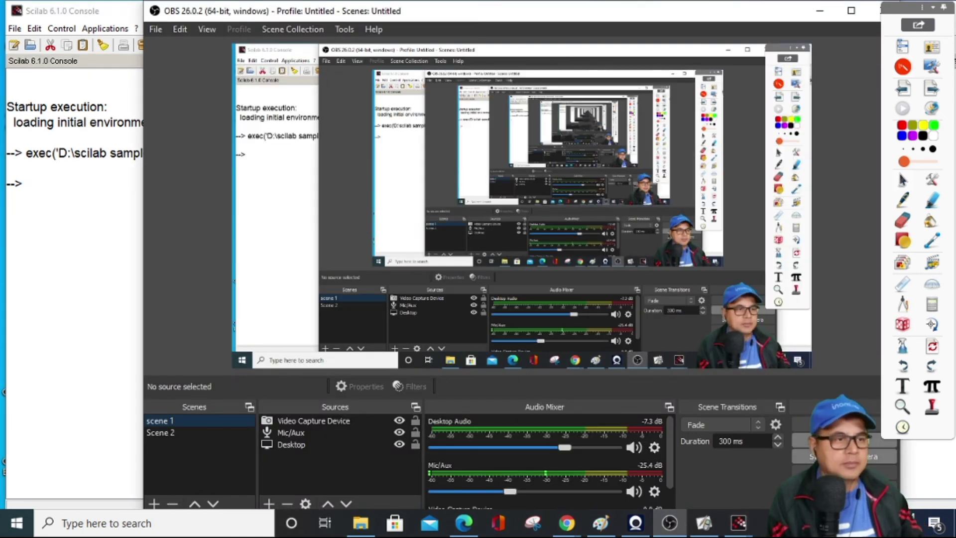